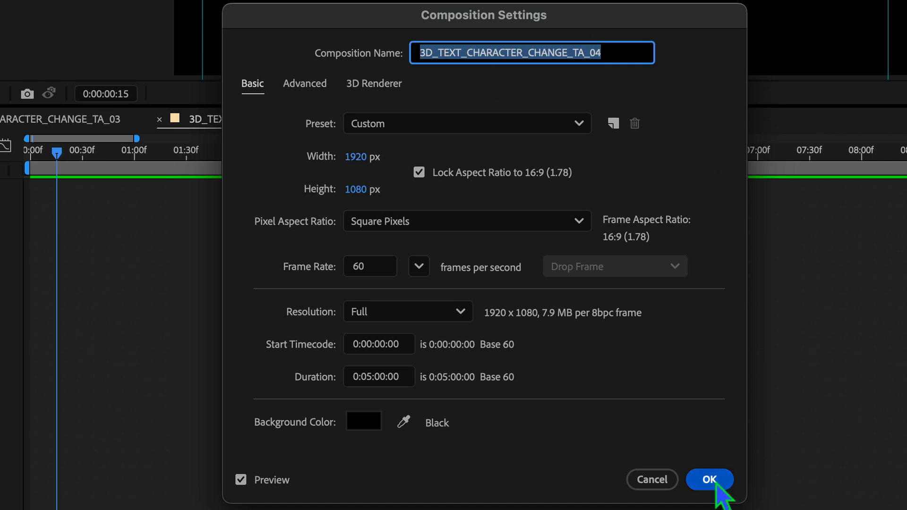
Accept the 1920 x 1080, 60 fps composition settings and add a text layer reading 50000.
{"action": "left_click", "coordinate": [703, 480]}
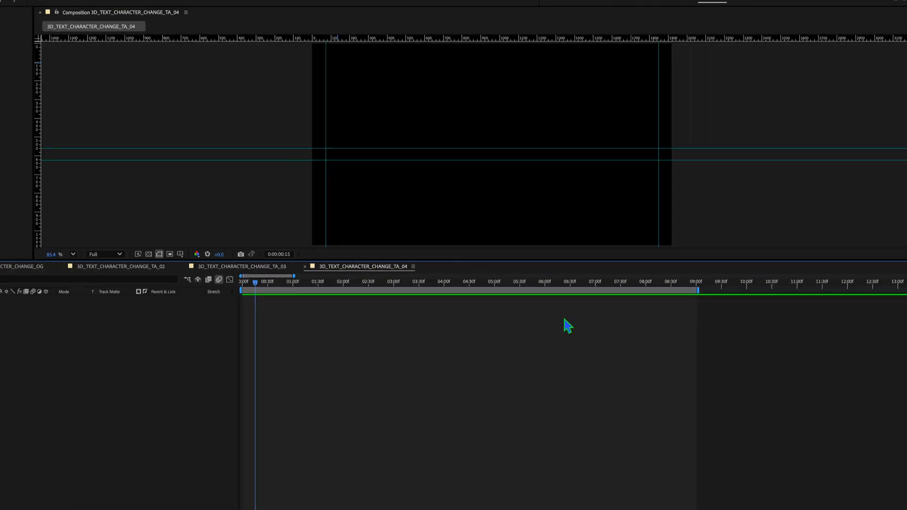
{"action": "left_click", "coordinate": [196, 190]}
{"action": "type", "text": "50"}
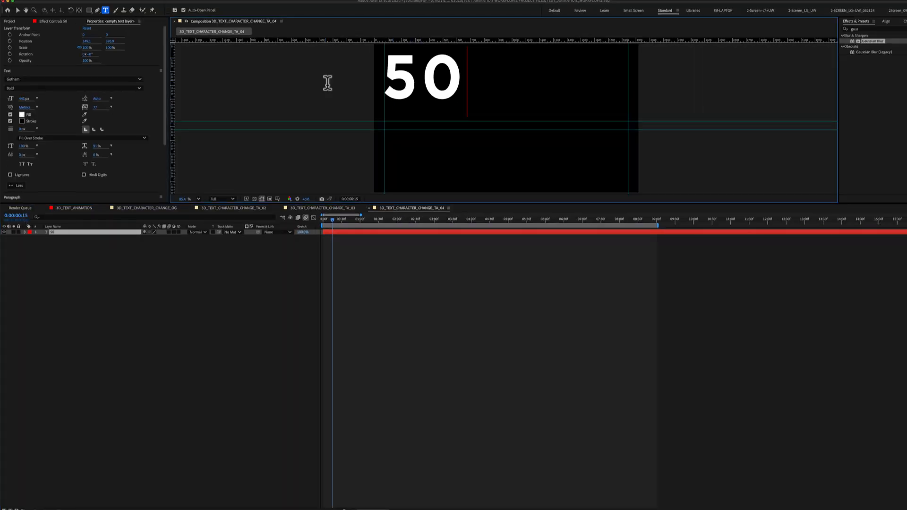
{"action": "type", "text": "000"}
{"action": "left_click", "coordinate": [83, 267]}
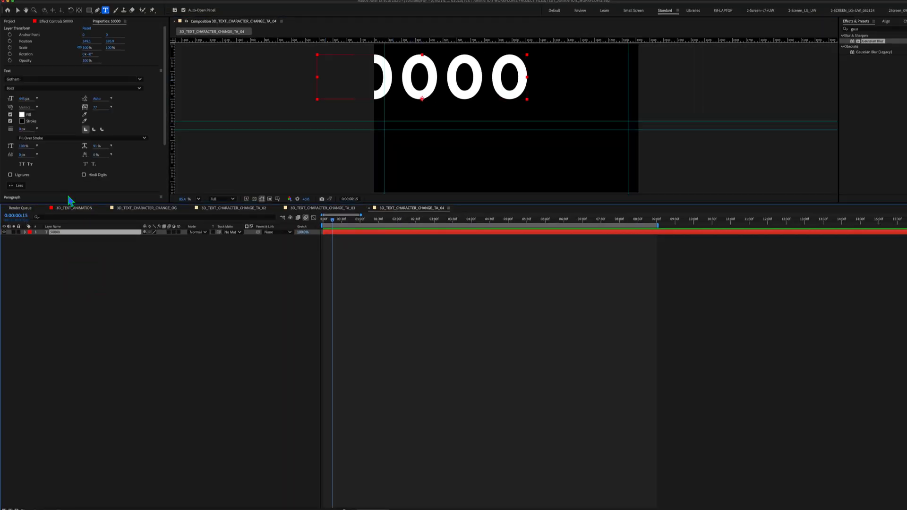
Centre the anchor point within the 50000 text layer and set its X position to 960.
{"action": "key", "text": "super+alt+Home"}
{"action": "type", "text": "960"}
{"action": "left_click", "coordinate": [239, 353]}
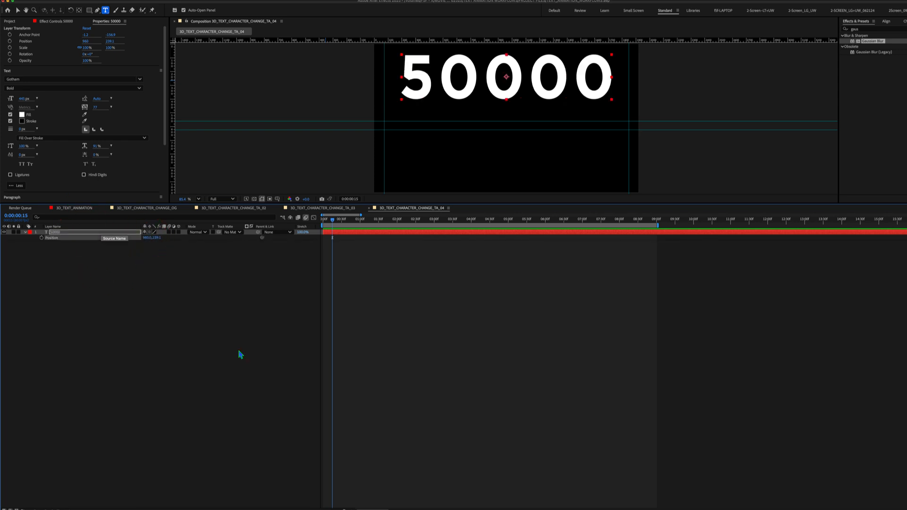
Set the font size of the 50000 text to 514 px.
{"action": "left_click", "coordinate": [85, 232]}
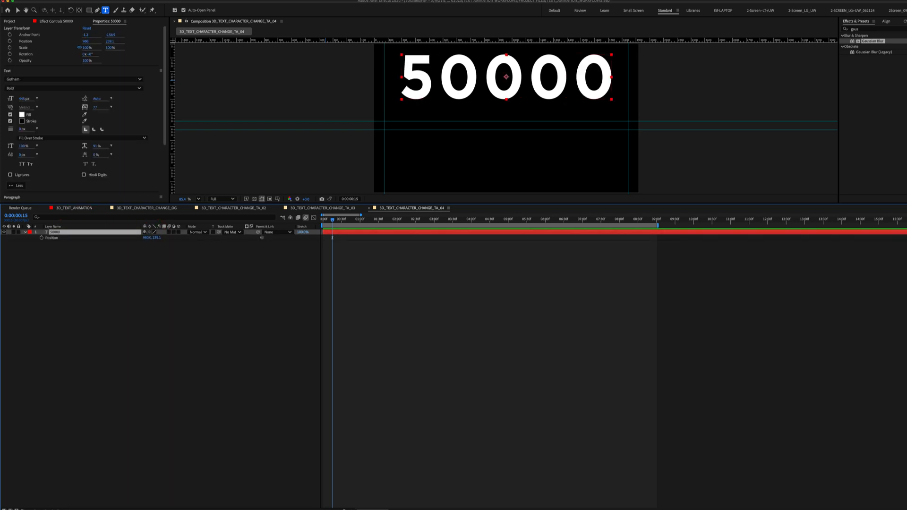
{"action": "left_click", "coordinate": [23, 99]}
{"action": "type", "text": "514"}
{"action": "key", "text": "Return"}
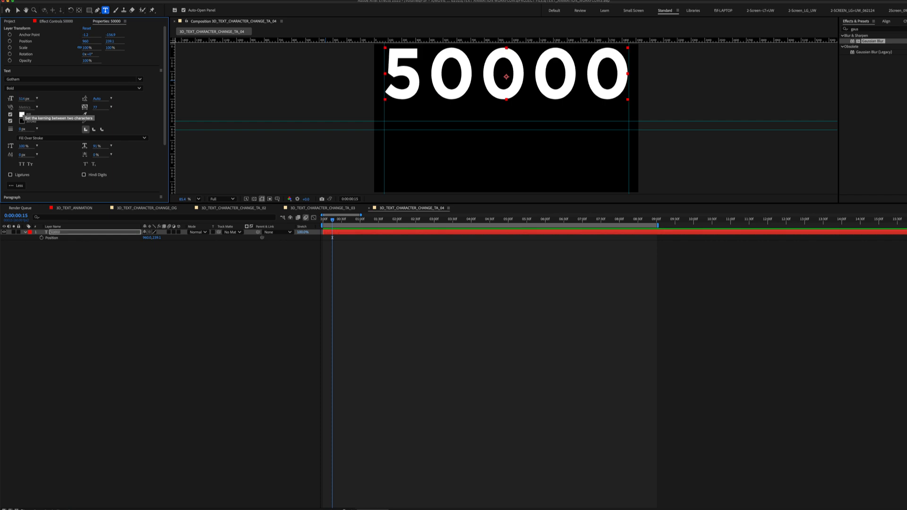
Lower the 50000 text to a Y position of 396.1 so its base sits on the upper horizontal guide.
{"action": "left_click", "coordinate": [107, 231]}
{"action": "left_click_drag", "start_coordinate": [158, 238], "coordinate": [227, 222]}
{"action": "key", "text": "Down"}
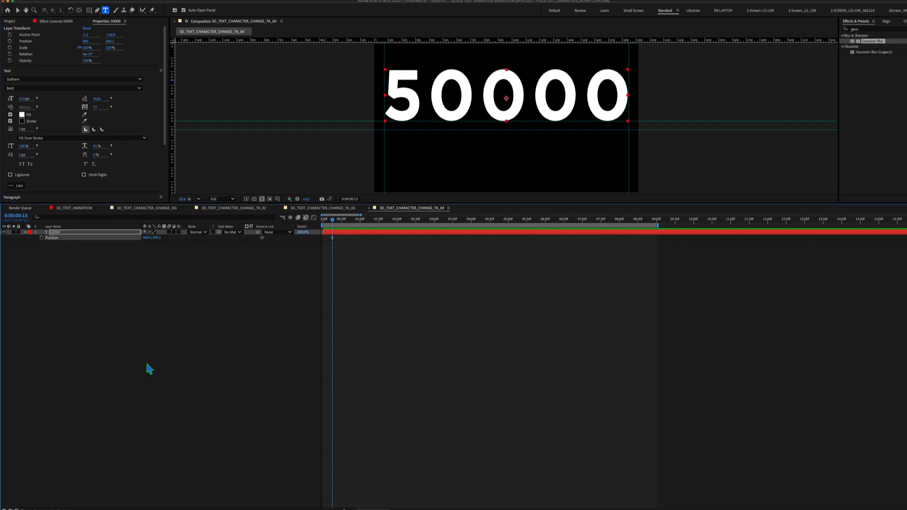
{"action": "left_click", "coordinate": [172, 338]}
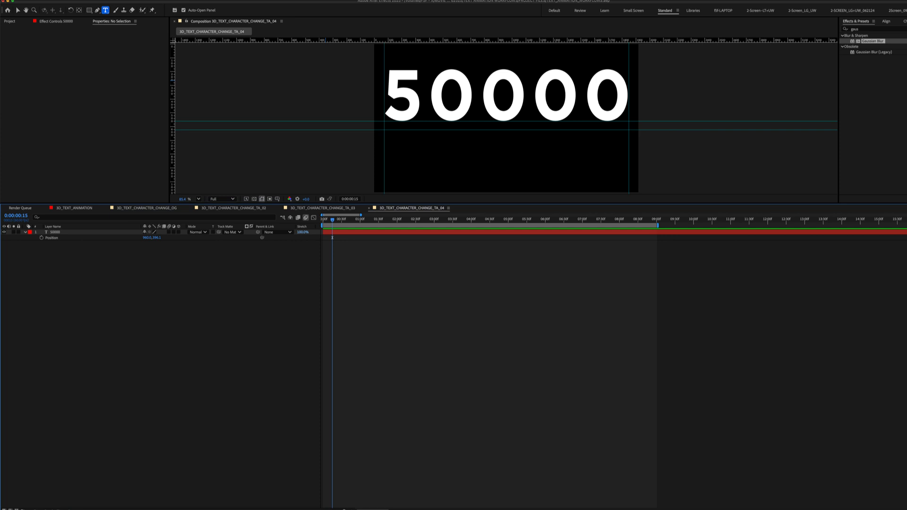
Change the label colour of the 50000 text layer to Yellow.
{"action": "left_click", "coordinate": [30, 232]}
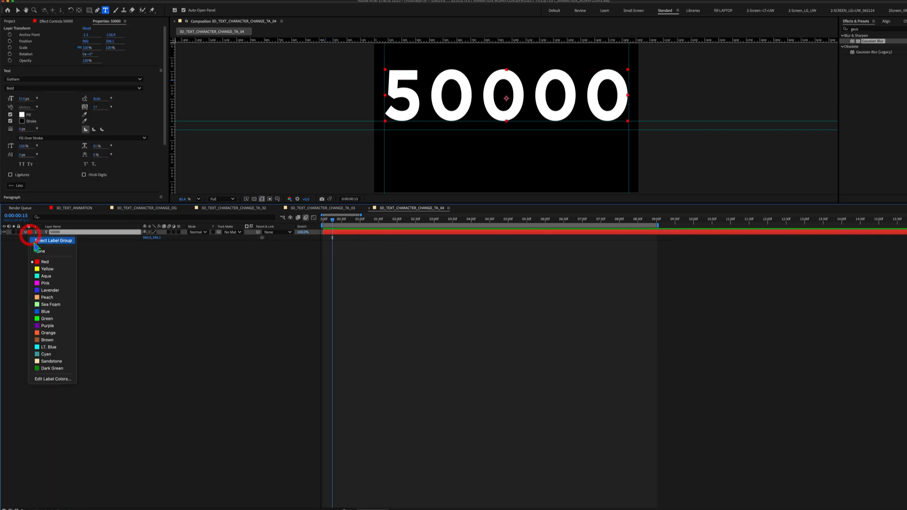
{"action": "left_click", "coordinate": [45, 257]}
{"action": "left_click", "coordinate": [133, 293]}
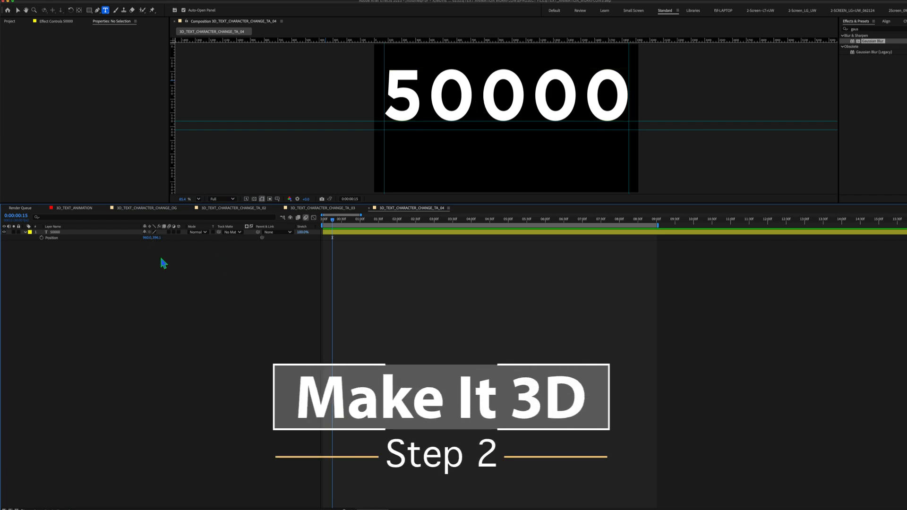
Make the 50000 text layer a 3D layer and reveal its property groups.
{"action": "left_click", "coordinate": [179, 232]}
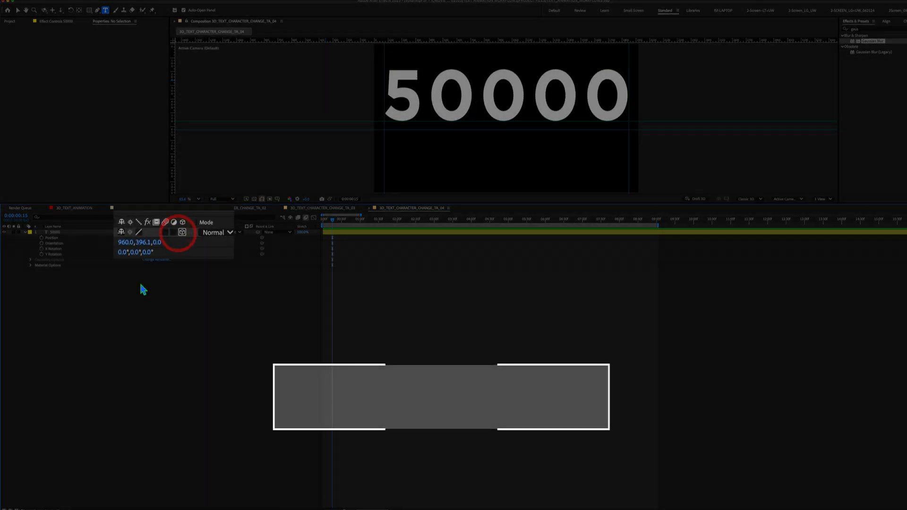
{"action": "left_click", "coordinate": [25, 232]}
{"action": "left_click", "coordinate": [25, 232]}
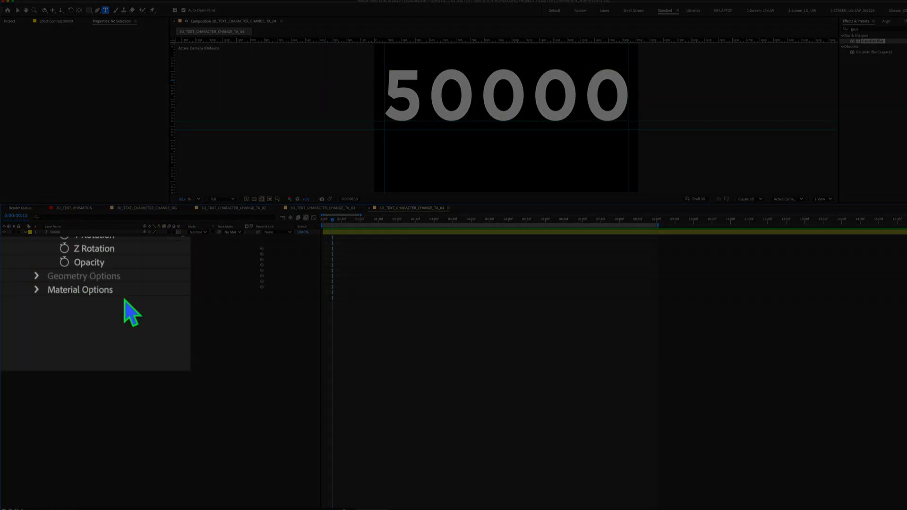
Switch the composition's 3D renderer to Advanced 3D.
{"action": "key", "text": "super+k"}
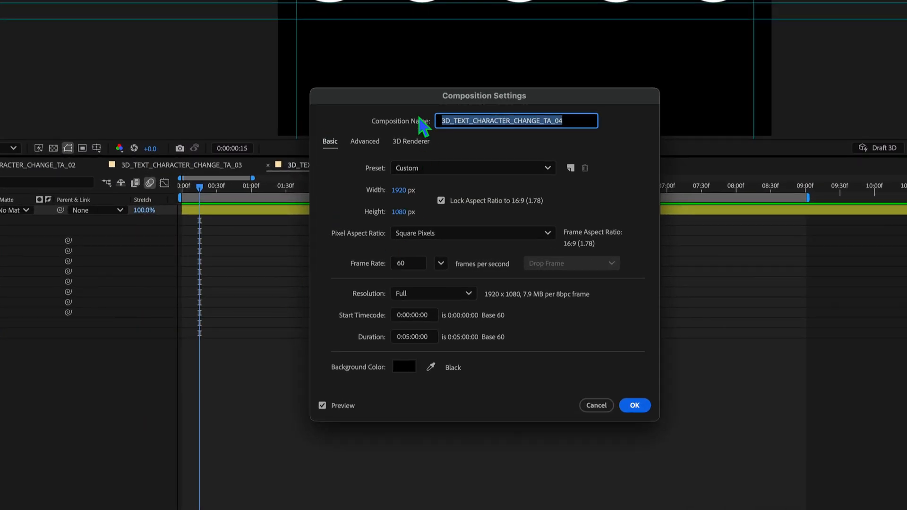
{"action": "left_click", "coordinate": [411, 141]}
{"action": "left_click", "coordinate": [430, 206]}
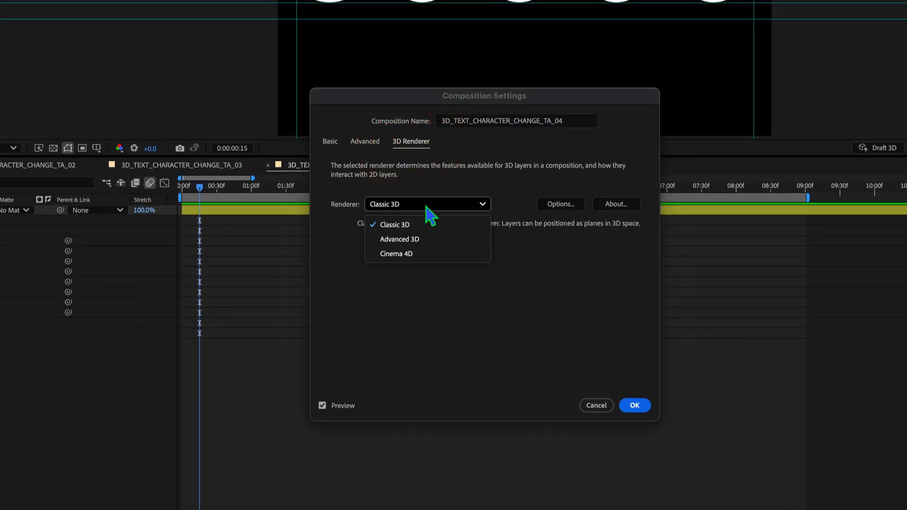
{"action": "left_click", "coordinate": [415, 238]}
{"action": "left_click", "coordinate": [634, 406]}
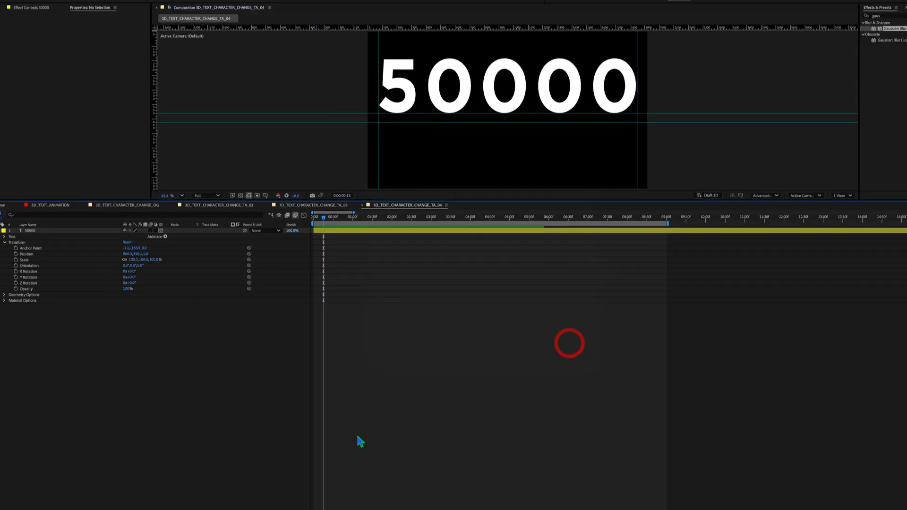
Give the 50000 text a Bevel Depth of 0 and an Extrusion Depth of 10.
{"action": "left_click", "coordinate": [5, 295]}
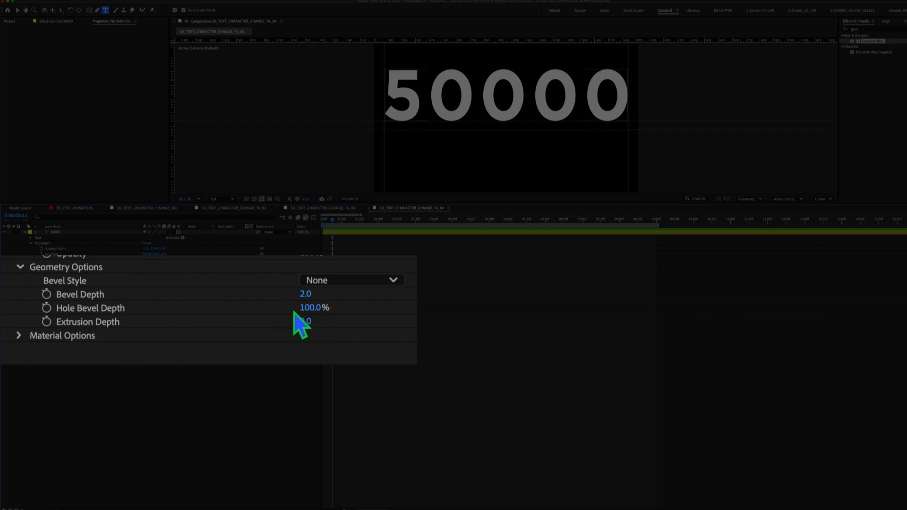
{"action": "left_click", "coordinate": [304, 321]}
{"action": "type", "text": "10"}
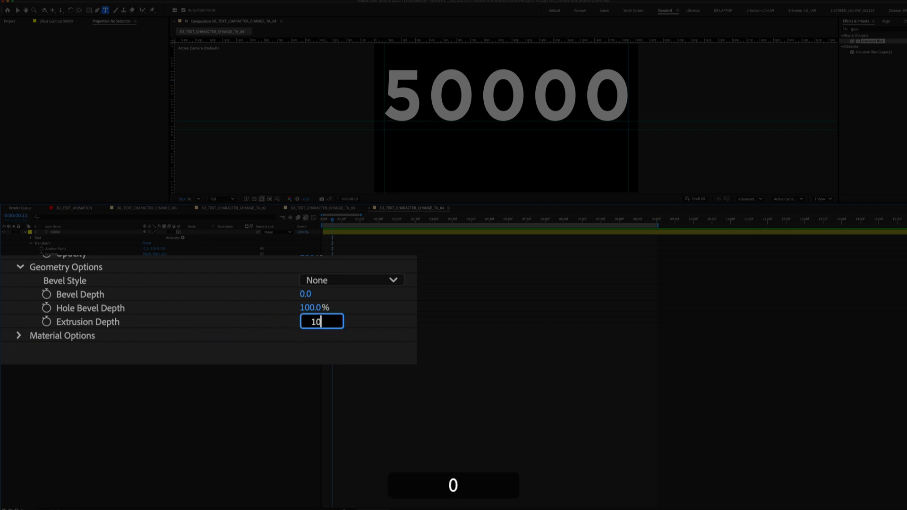
{"action": "key", "text": "Return"}
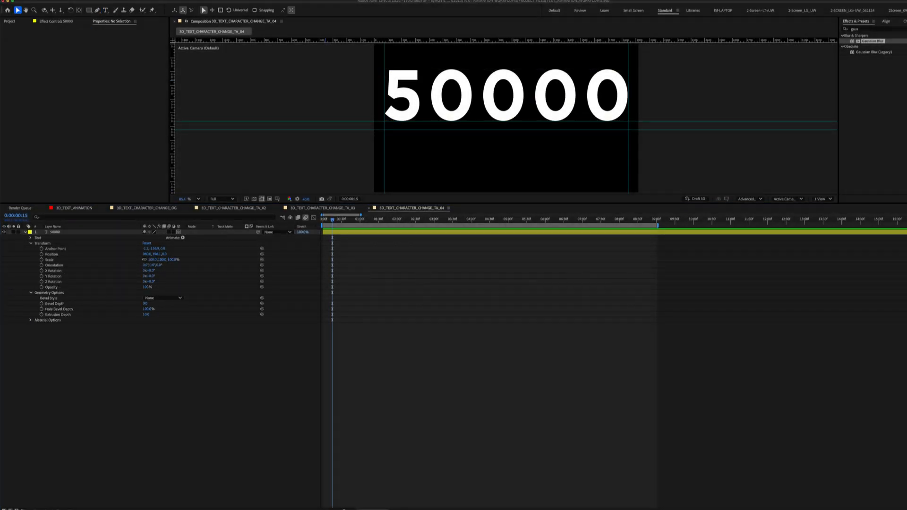
{"action": "left_click_drag", "start_coordinate": [506, 82], "coordinate": [507, 100]}
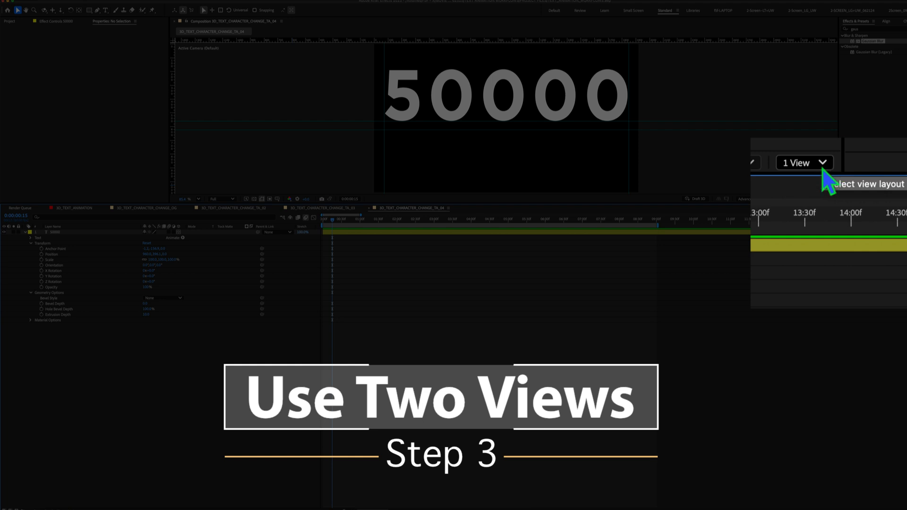
Split the composition viewer into 2 Views.
{"action": "left_click", "coordinate": [829, 201]}
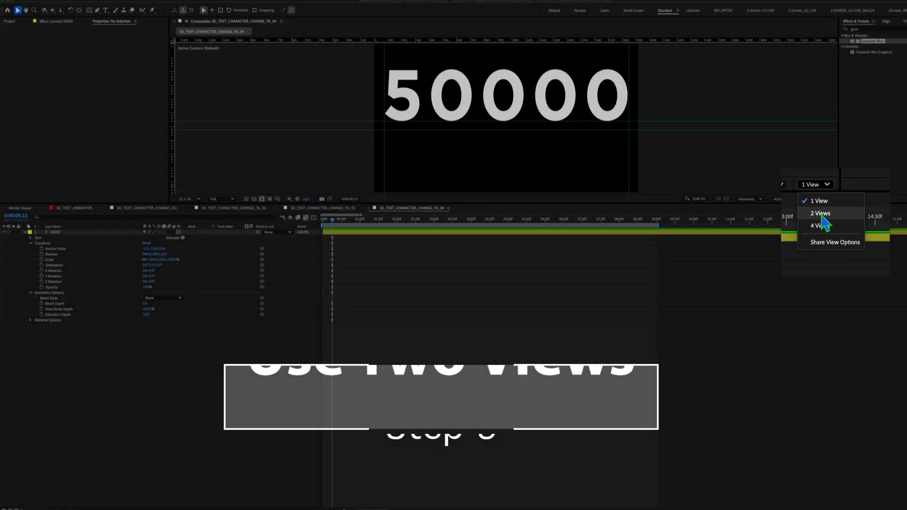
{"action": "left_click", "coordinate": [826, 215]}
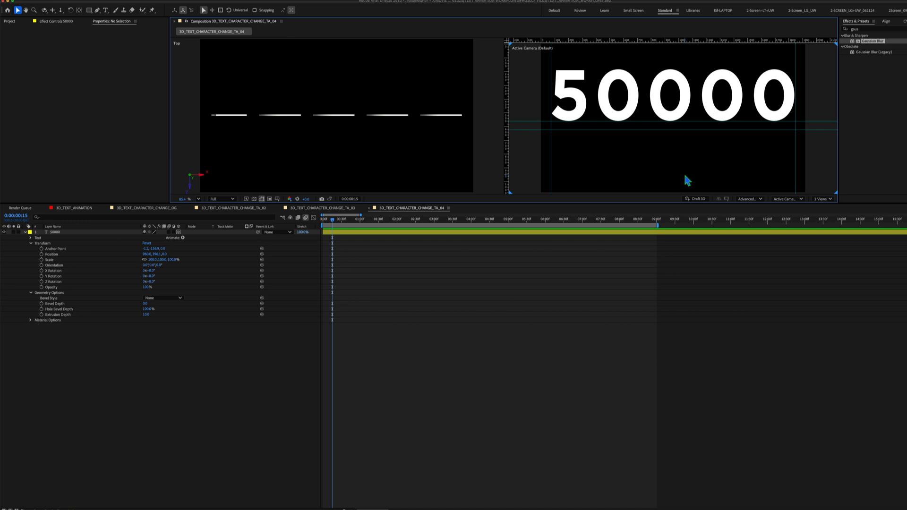
Check the Anchor Point Grouping setting among the text layer's additional text options.
{"action": "left_click", "coordinate": [31, 243]}
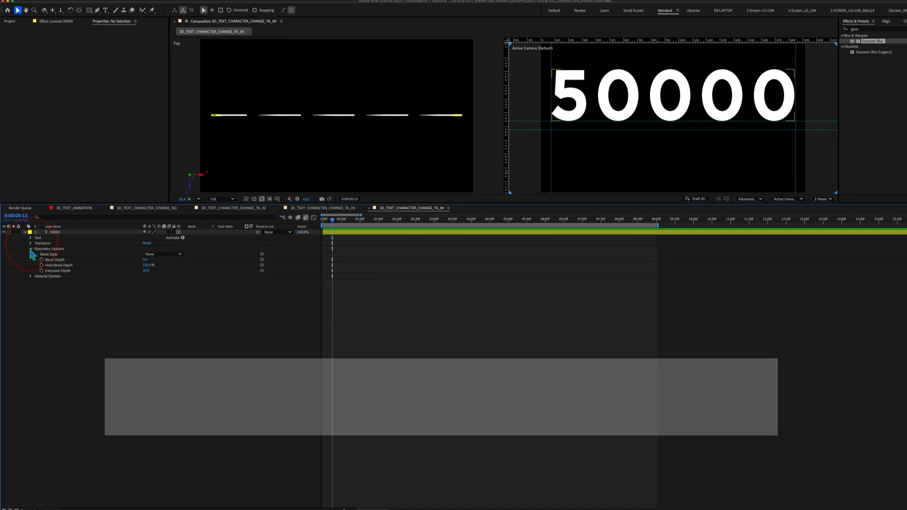
{"action": "left_click", "coordinate": [31, 249]}
{"action": "left_click", "coordinate": [30, 238]}
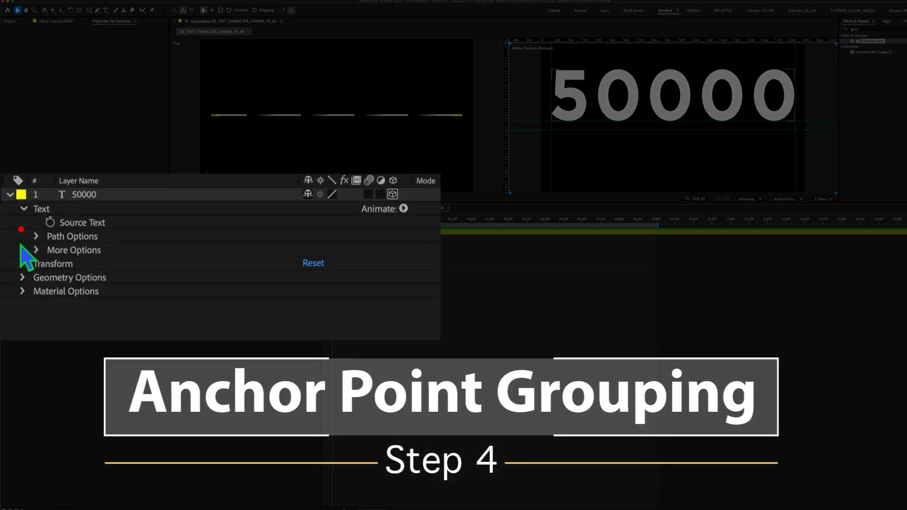
{"action": "left_click", "coordinate": [37, 250]}
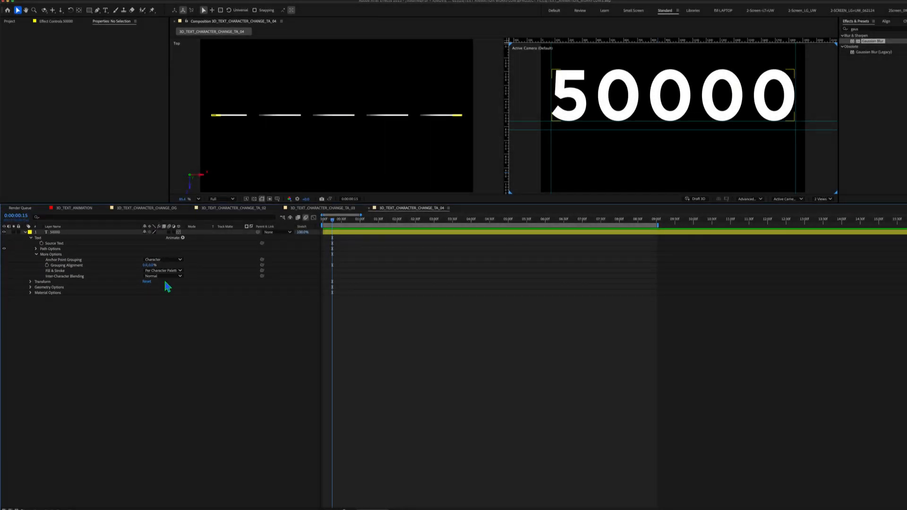
{"action": "left_click", "coordinate": [37, 254]}
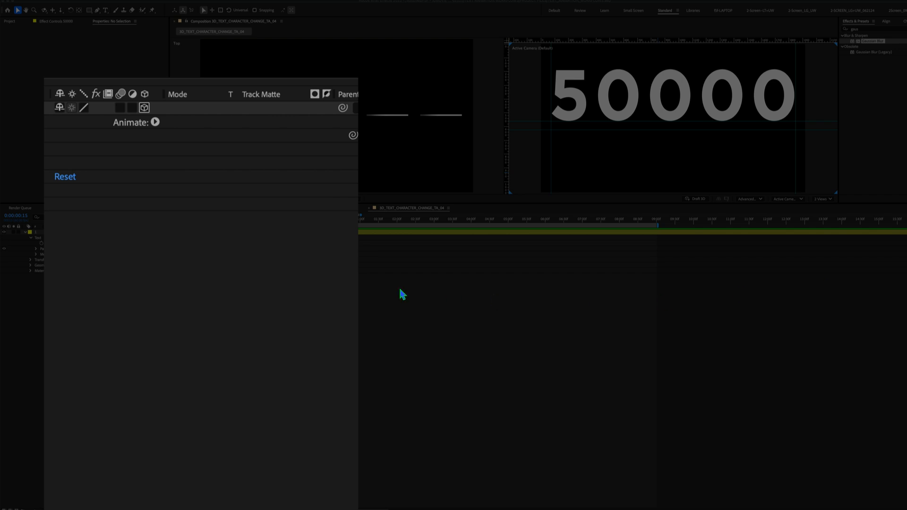
Enable per-character 3D for the 50000 text and add a Rotation animator to it.
{"action": "left_click", "coordinate": [183, 238]}
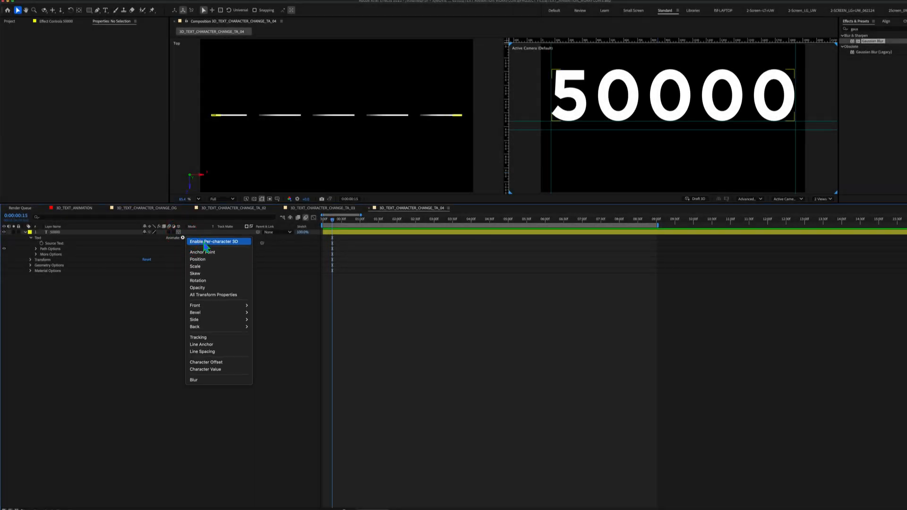
{"action": "left_click", "coordinate": [204, 243]}
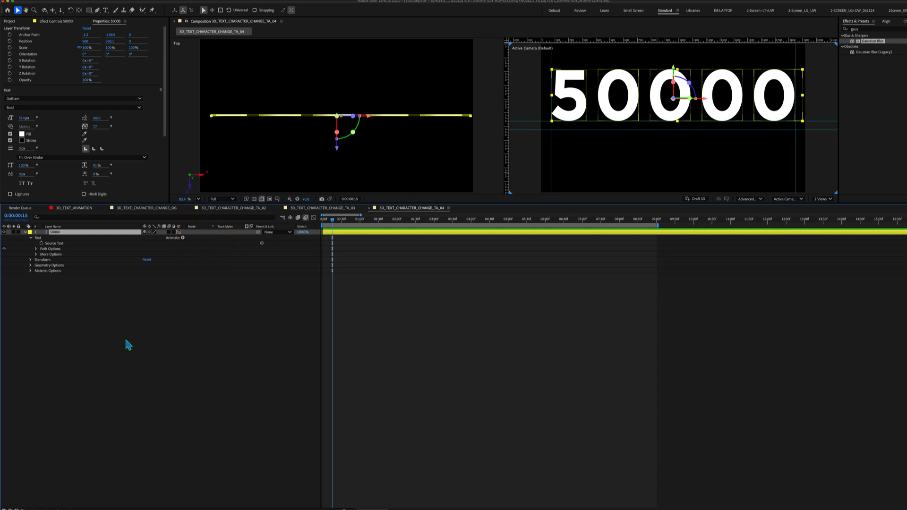
{"action": "left_click", "coordinate": [183, 237]}
{"action": "left_click", "coordinate": [206, 272]}
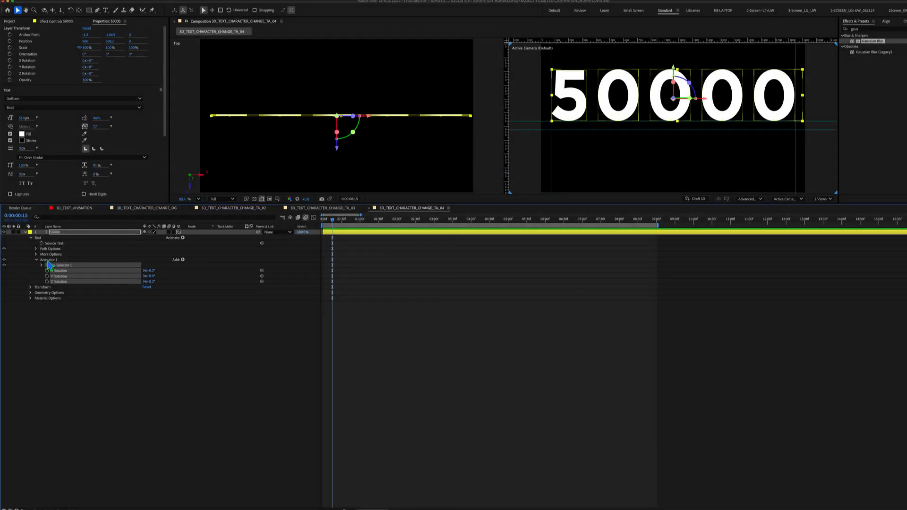
Rename the text animator as INTRO Y ROTATION.
{"action": "left_click", "coordinate": [43, 259]}
{"action": "key", "text": "Return"}
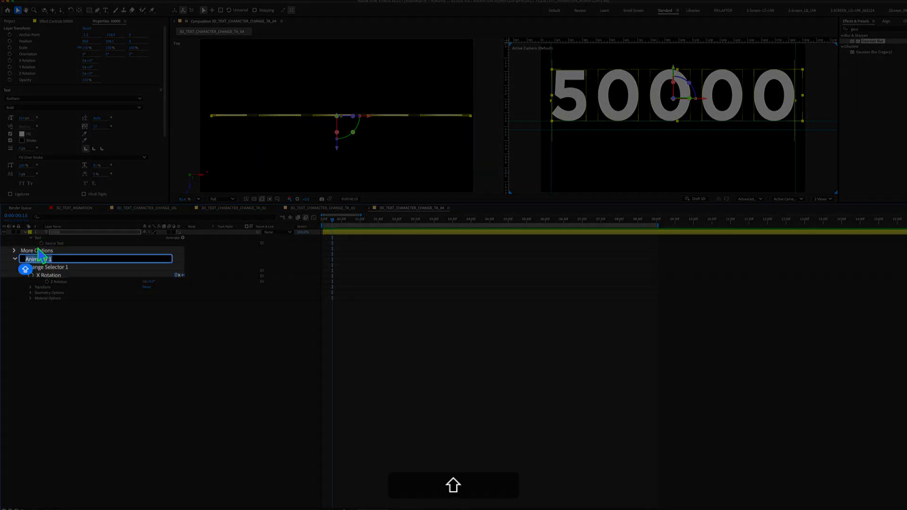
{"action": "type", "text": "INTRO Y ROTAT"}
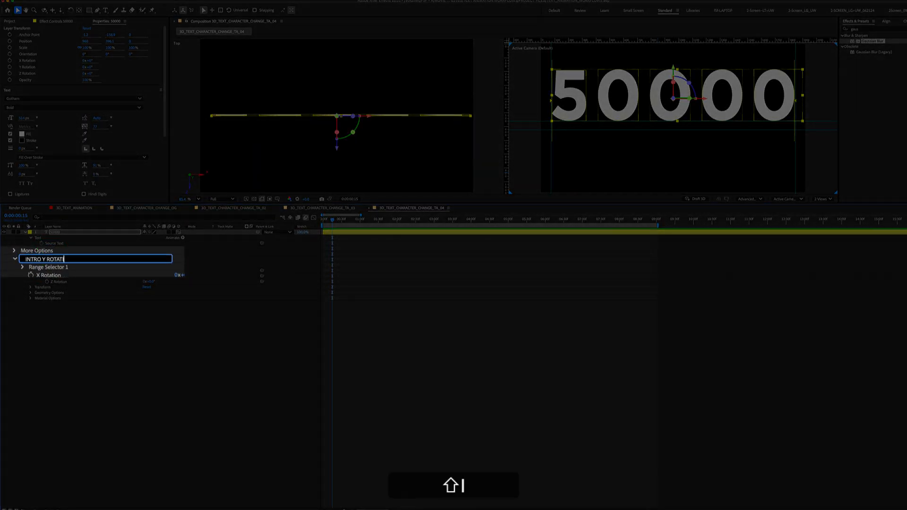
{"action": "type", "text": "ION"}
{"action": "key", "text": "Return"}
Remove X Rotation and Z Rotation from the INTRO Y ROTATION animator and set its Y Rotation to -90°.
{"action": "left_click", "coordinate": [65, 271]}
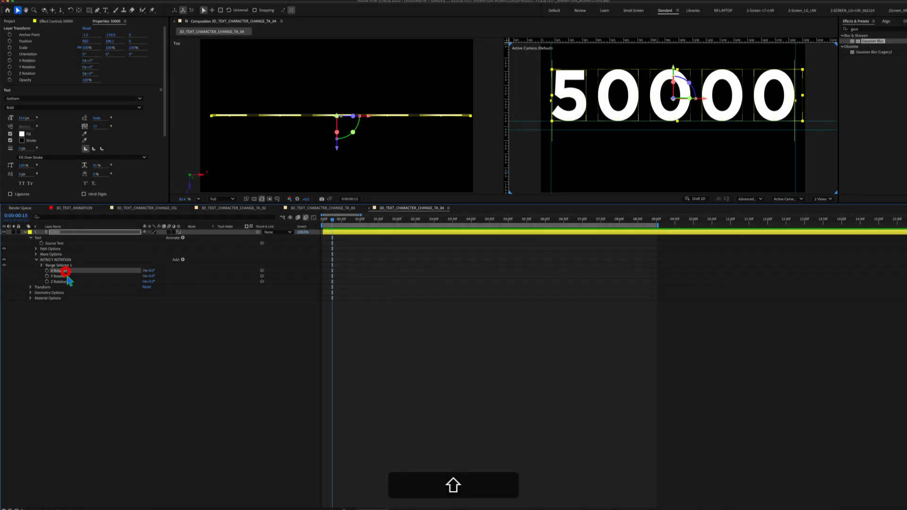
{"action": "left_click", "coordinate": [63, 282], "text": "super"}
{"action": "key", "text": "BackSpace"}
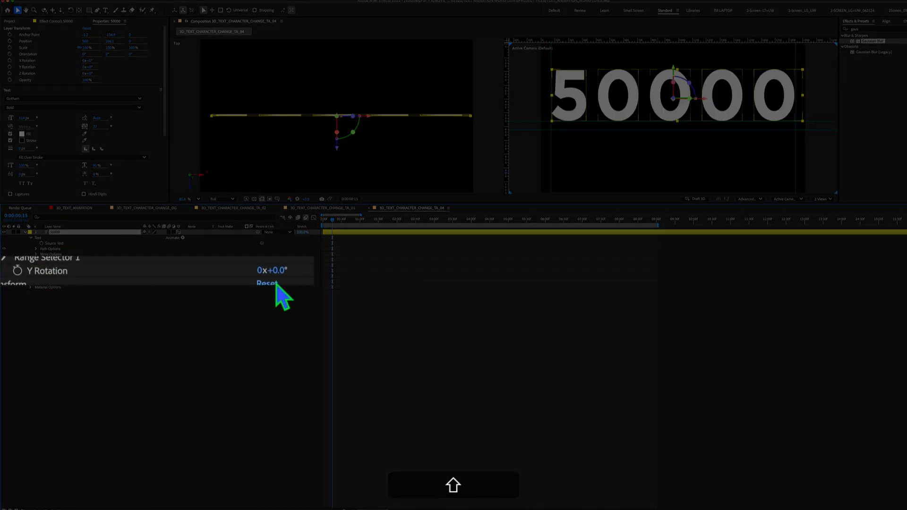
{"action": "left_click", "coordinate": [274, 283]}
{"action": "type", "text": "-90"}
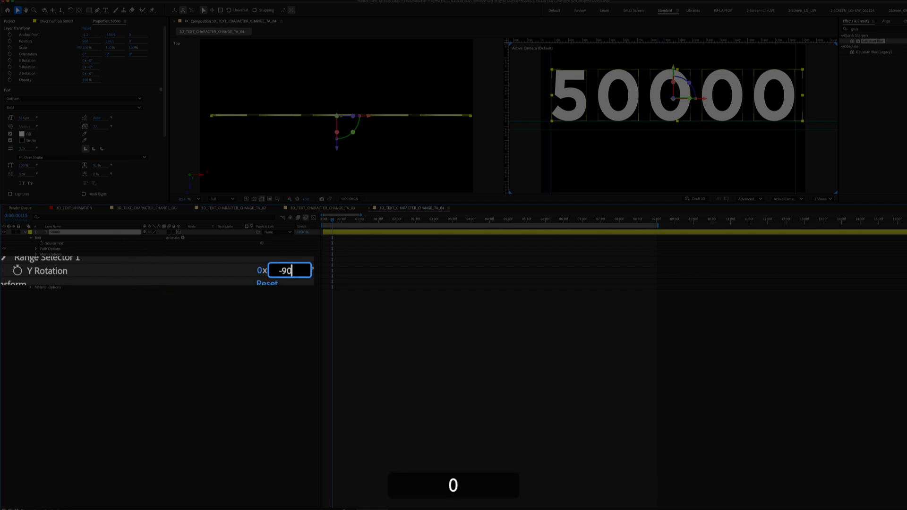
{"action": "key", "text": "Return"}
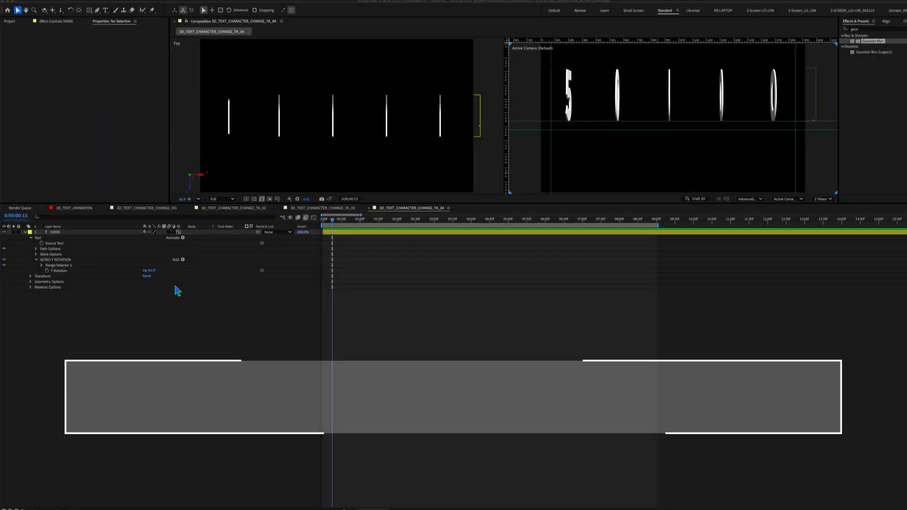
Set the INTRO Y ROTATION range selector to be based on Words.
{"action": "left_click", "coordinate": [41, 265]}
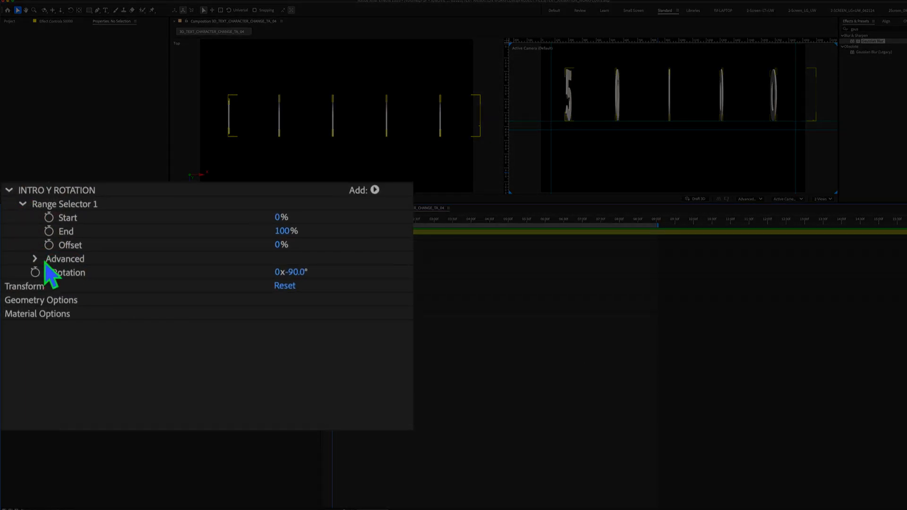
{"action": "left_click", "coordinate": [36, 260]}
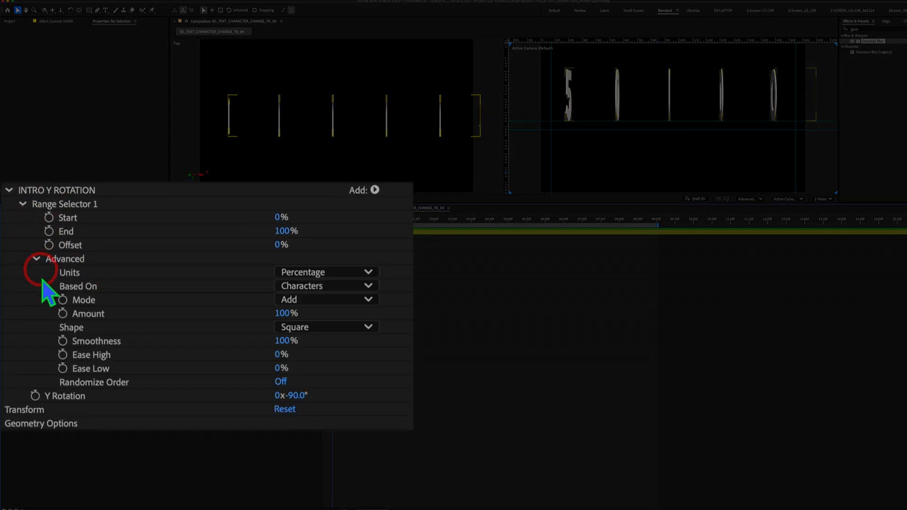
{"action": "left_click", "coordinate": [364, 288]}
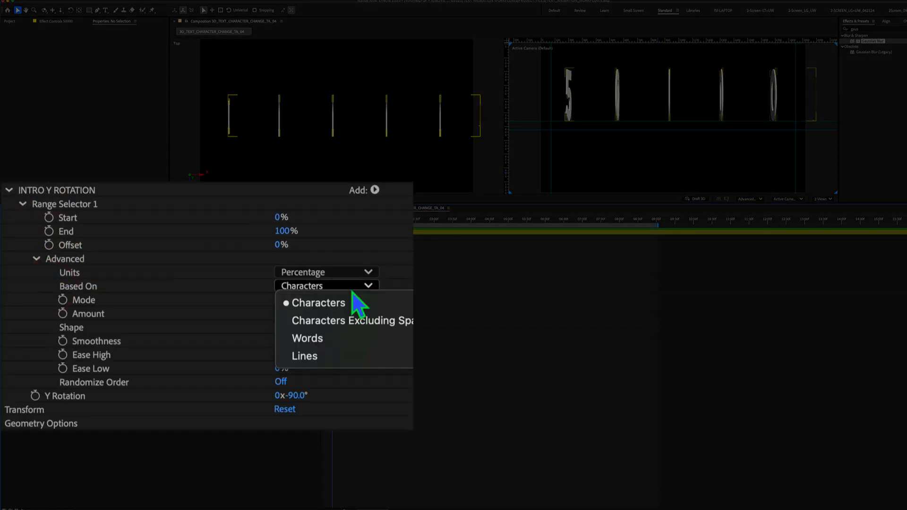
{"action": "left_click", "coordinate": [337, 339]}
{"action": "left_click", "coordinate": [117, 376]}
Keyframe the INTRO Y ROTATION range selector's Offset at 0% on the first frame and 100% at frame 30.
{"action": "key", "text": "Home"}
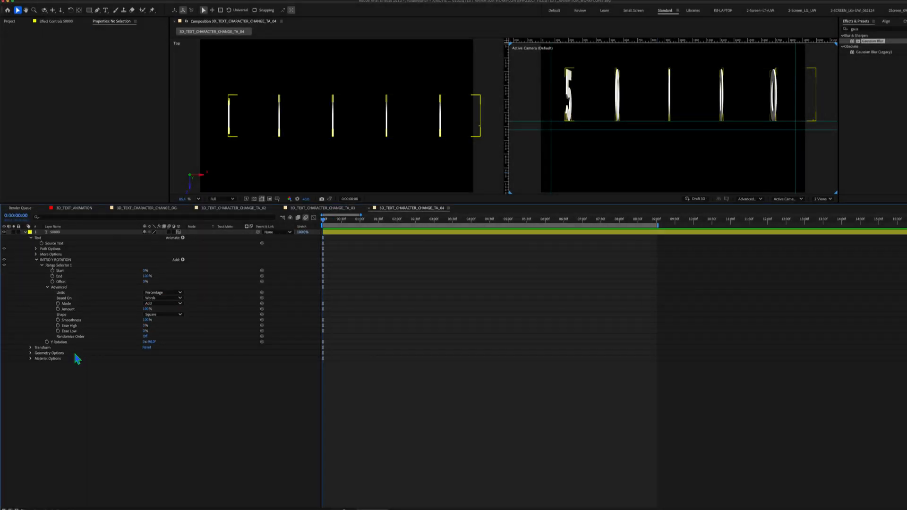
{"action": "left_click", "coordinate": [60, 282]}
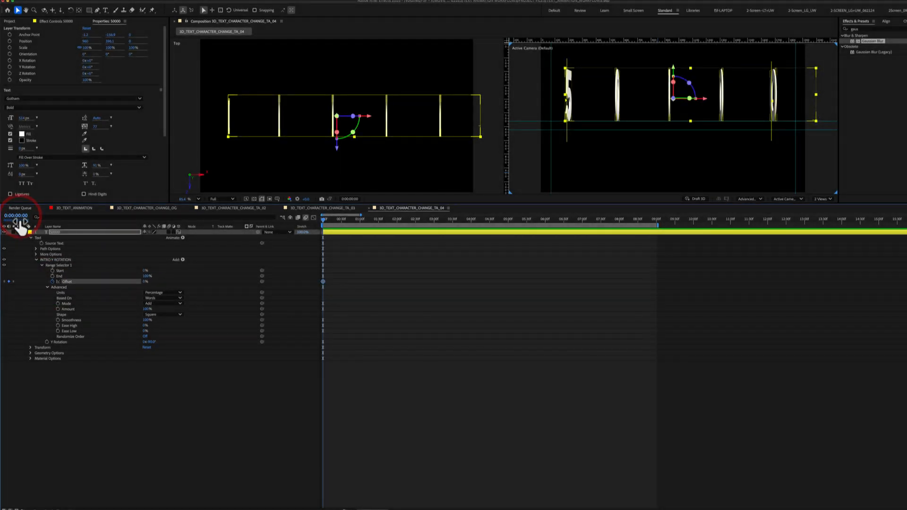
{"action": "left_click", "coordinate": [18, 215]}
{"action": "type", "text": "3"}
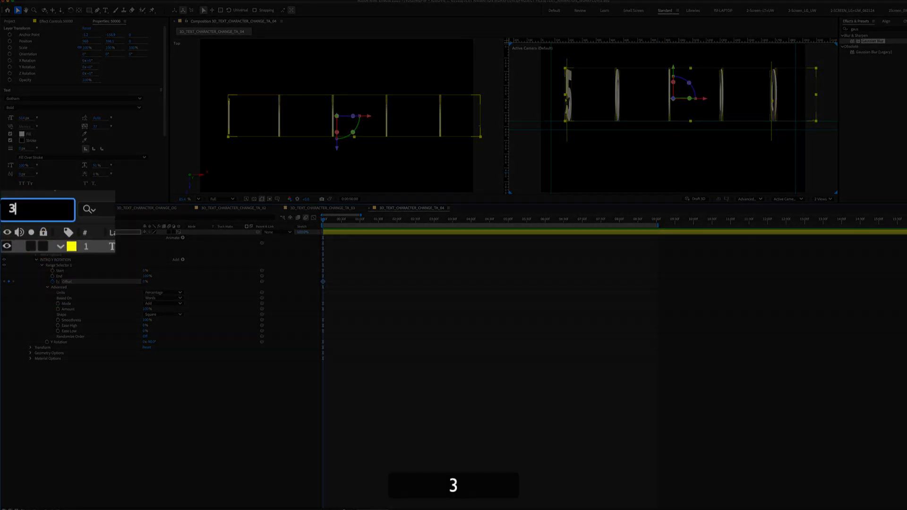
{"action": "type", "text": "0"}
{"action": "key", "text": "Return"}
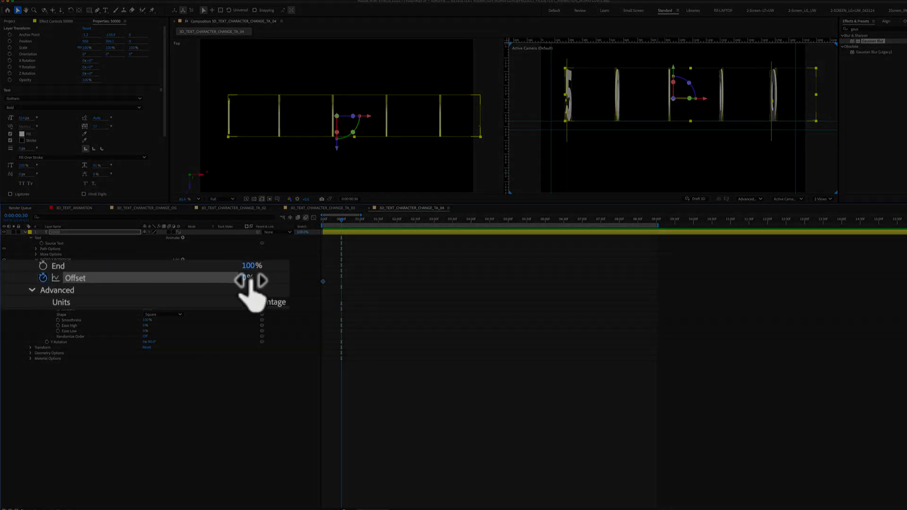
{"action": "left_click", "coordinate": [145, 282]}
{"action": "type", "text": "1"}
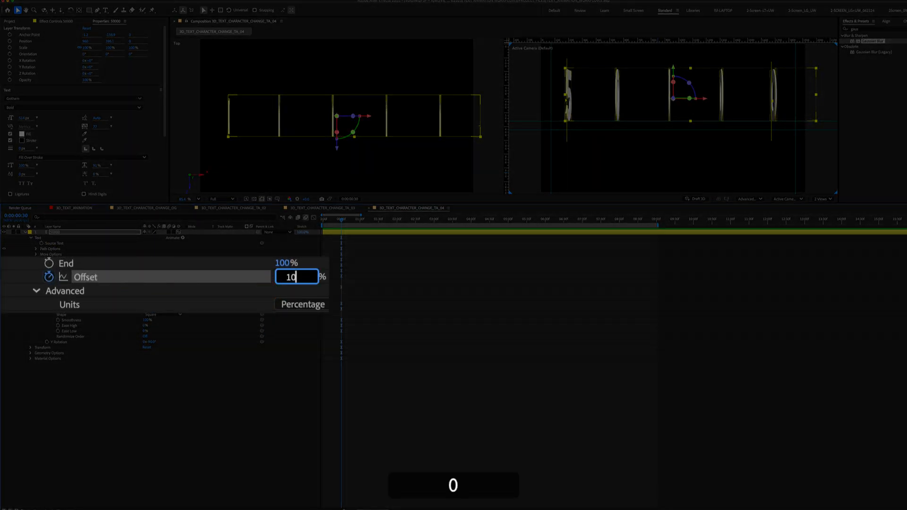
{"action": "type", "text": "00"}
{"action": "key", "text": "Return"}
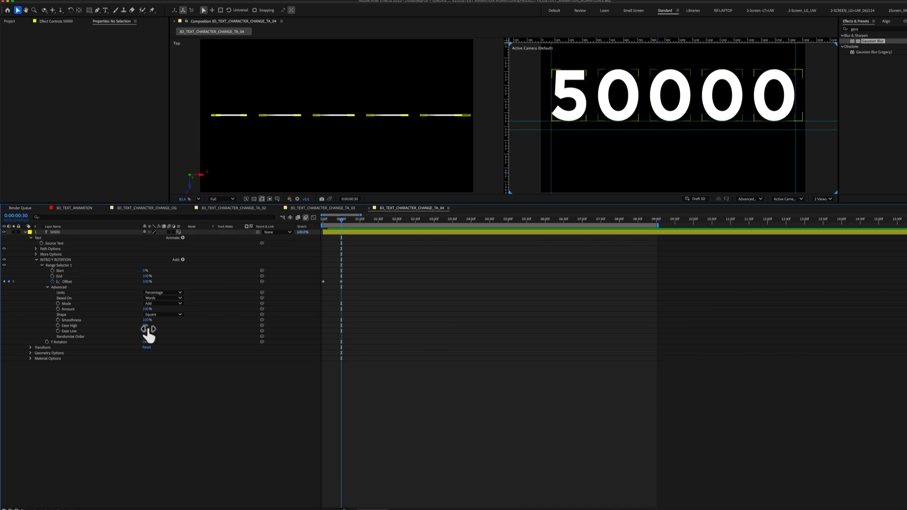
Set the INTRO Y ROTATION range selector's Ease High to 100% and Ease Low to 25%, and save the project.
{"action": "left_click", "coordinate": [148, 325]}
{"action": "type", "text": "100"}
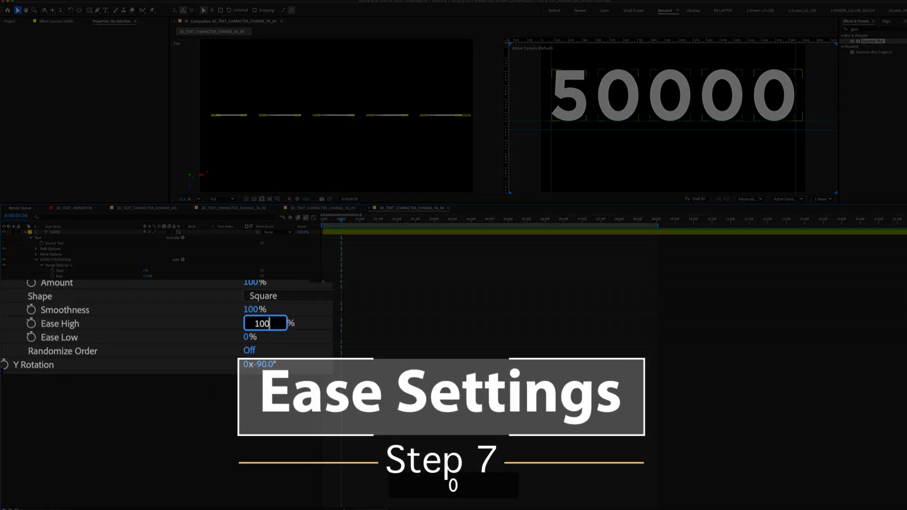
{"action": "key", "text": "Tab"}
{"action": "type", "text": "25"}
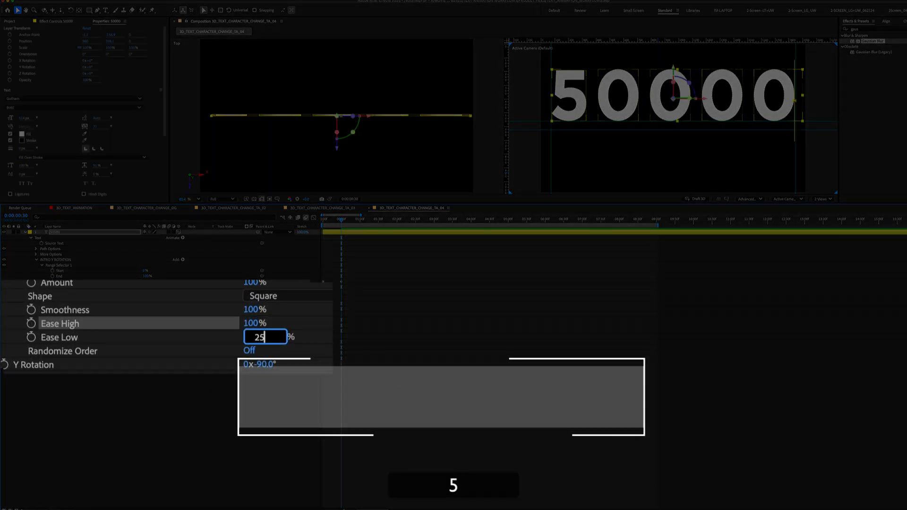
{"action": "key", "text": "Return"}
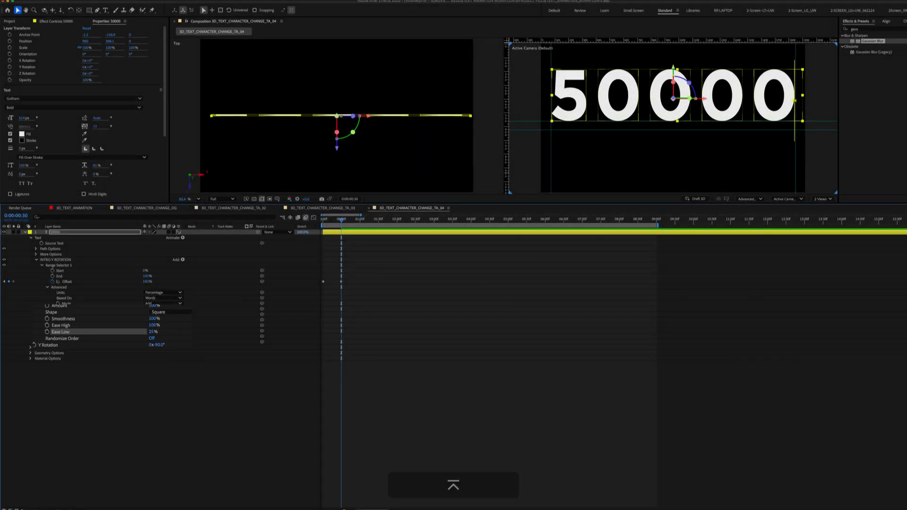
{"action": "left_click", "coordinate": [203, 418]}
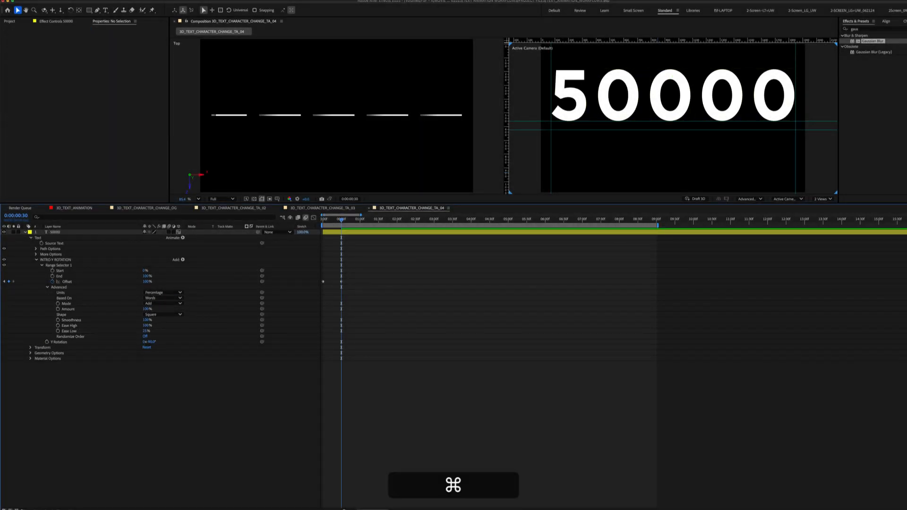
{"action": "key", "text": "super+s"}
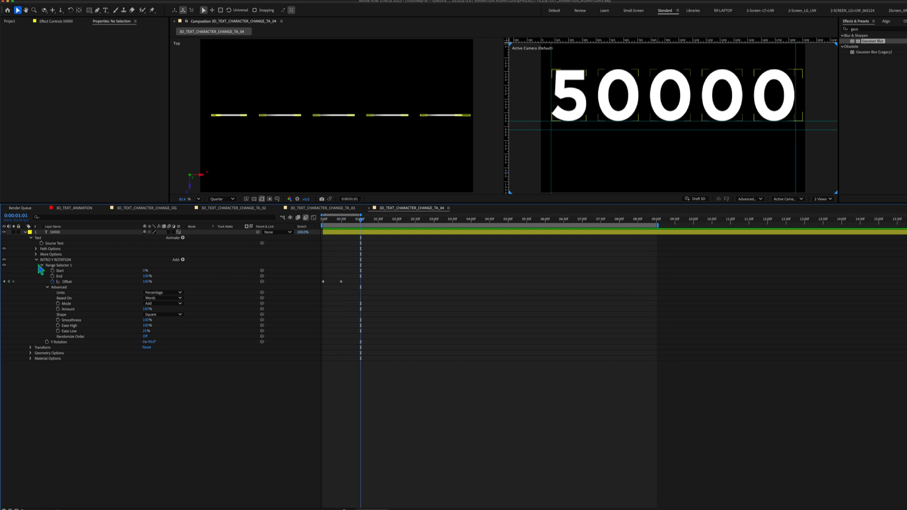
Duplicate the INTRO Y ROTATION animator and rename the copy as OUTRO Y ROTATION.
{"action": "left_click", "coordinate": [36, 260]}
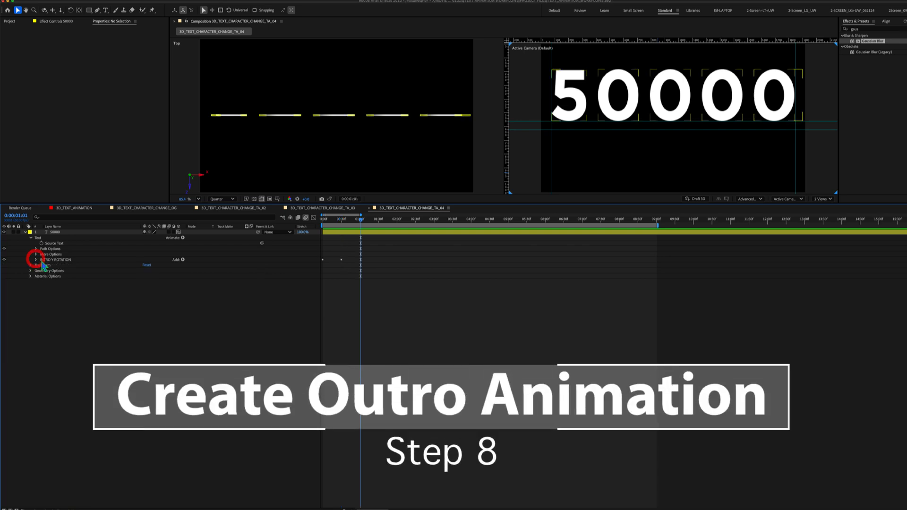
{"action": "left_click", "coordinate": [49, 261]}
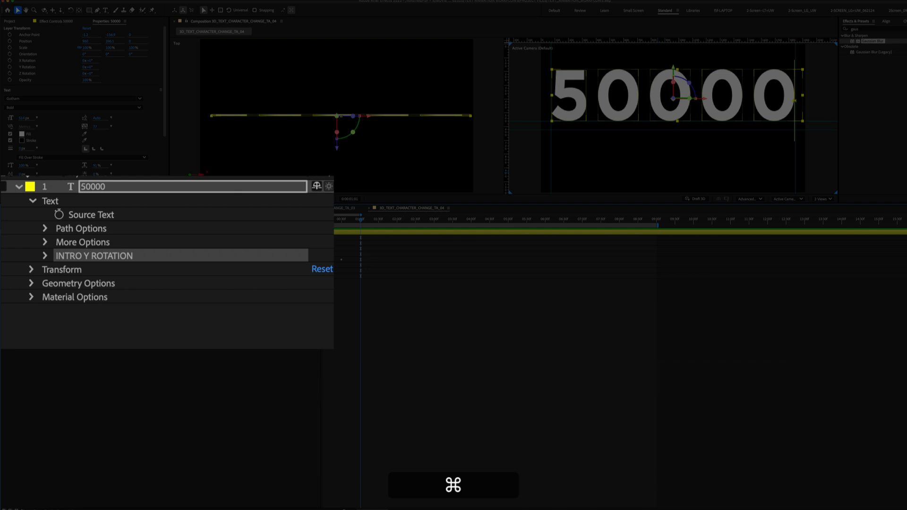
{"action": "key", "text": "super+d"}
{"action": "key", "text": "Return"}
{"action": "key", "text": "Left"}
{"action": "key", "text": "Delete"}
{"action": "key", "text": "Delete"}
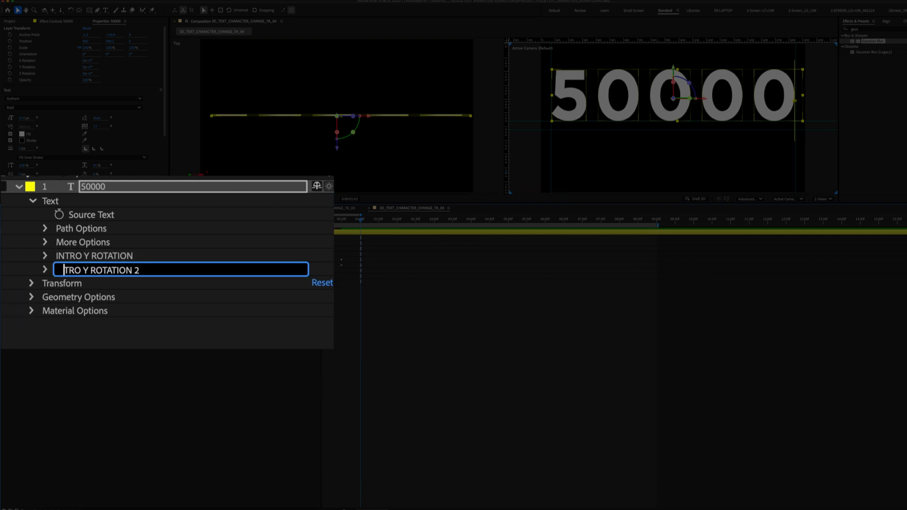
{"action": "type", "text": "OU"}
{"action": "key", "text": "End"}
{"action": "key", "text": "shift+BackSpace"}
{"action": "key", "text": "shift+BackSpace"}
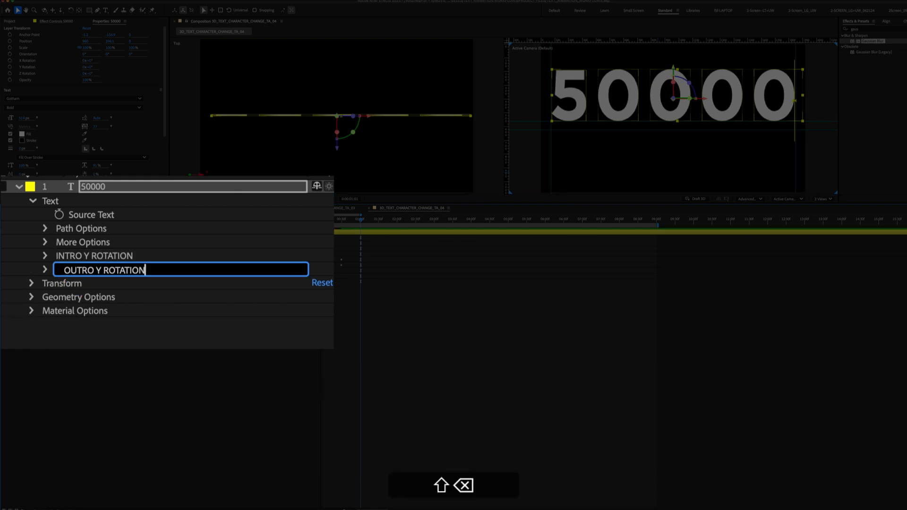
{"action": "key", "text": "Return"}
Move the current time to 0:00:04:00 and set the OUTRO Y ROTATION animator's Y Rotation to 90°.
{"action": "left_click", "coordinate": [16, 215]}
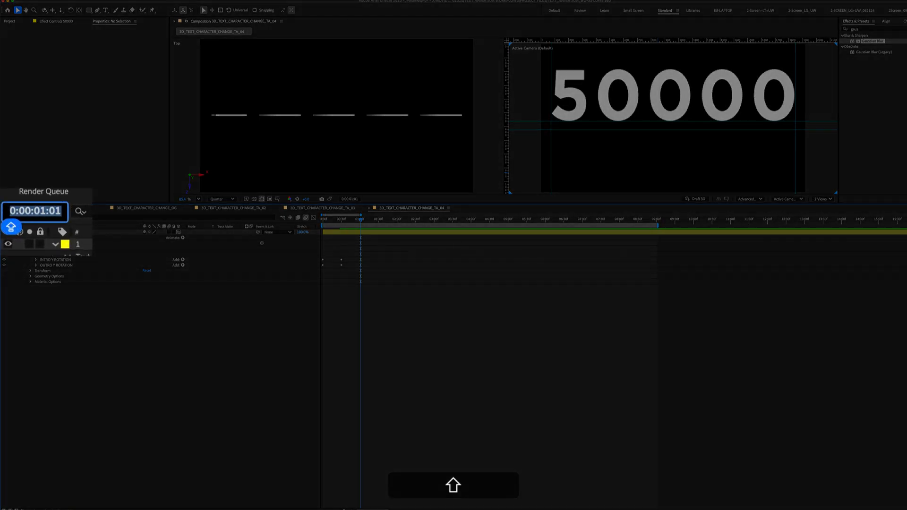
{"action": "type", "text": "4."}
{"action": "key", "text": "Return"}
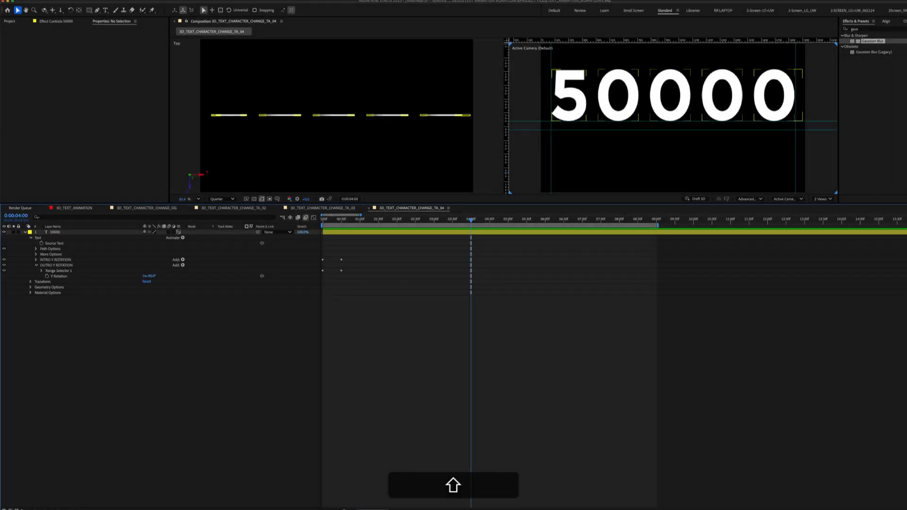
{"action": "left_click", "coordinate": [161, 282]}
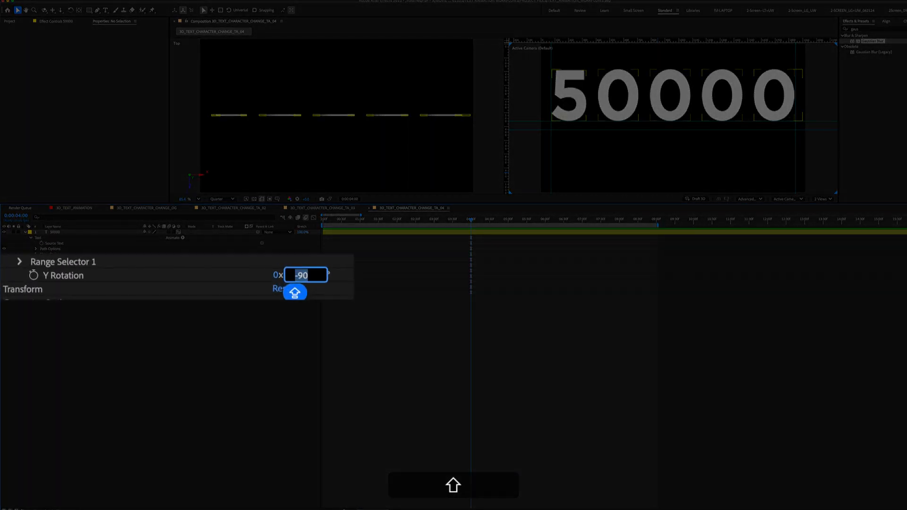
{"action": "type", "text": "9"}
{"action": "key", "text": "Return"}
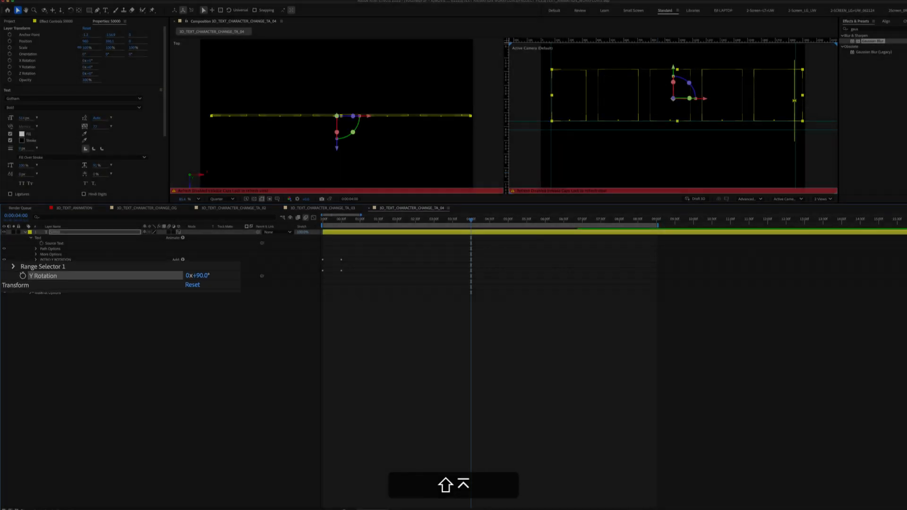
Keyframe the OUTRO Y ROTATION Offset at -100% at 4 seconds and remove the two copied Offset keyframes near the start.
{"action": "left_click", "coordinate": [146, 287]}
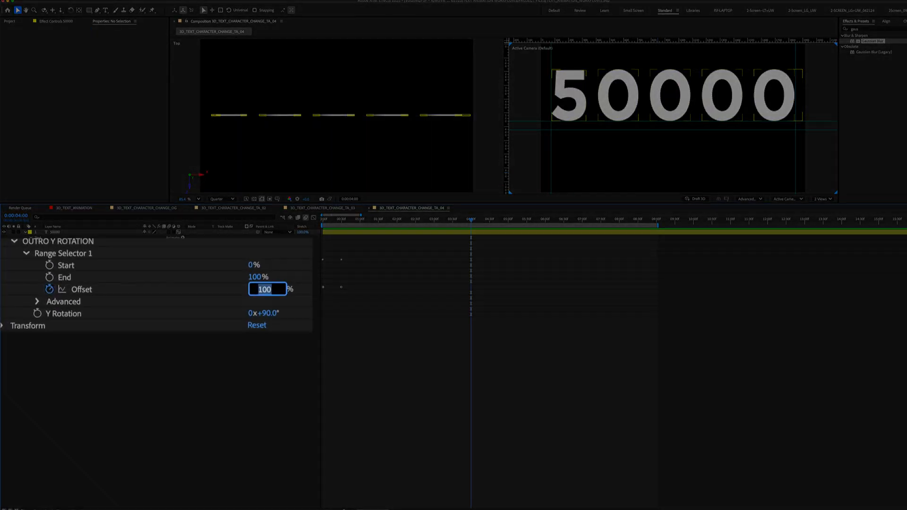
{"action": "type", "text": "-"}
{"action": "key", "text": "Return"}
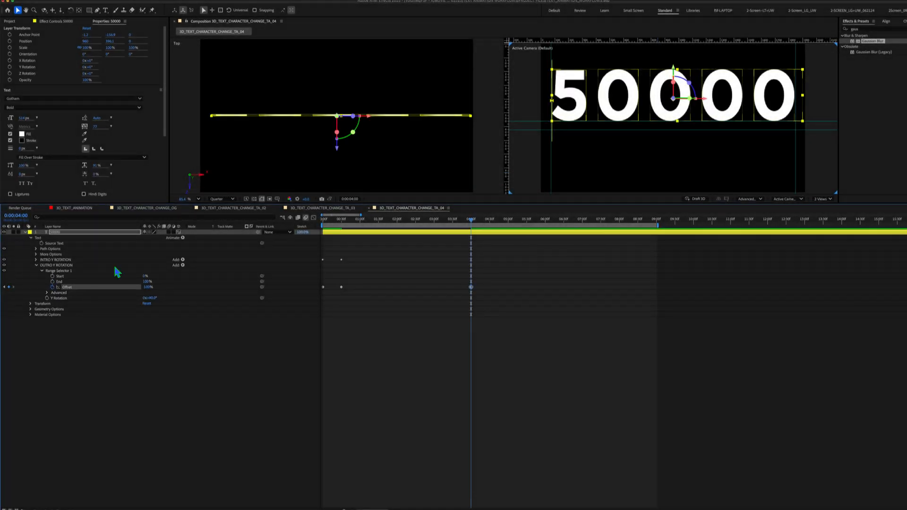
{"action": "left_click_drag", "start_coordinate": [356, 291], "coordinate": [305, 298]}
Keyframe the OUTRO Y ROTATION range selector's Offset at 0% at 0:00:04:30.
{"action": "left_click", "coordinate": [16, 215]}
{"action": "type", "text": "4.30"}
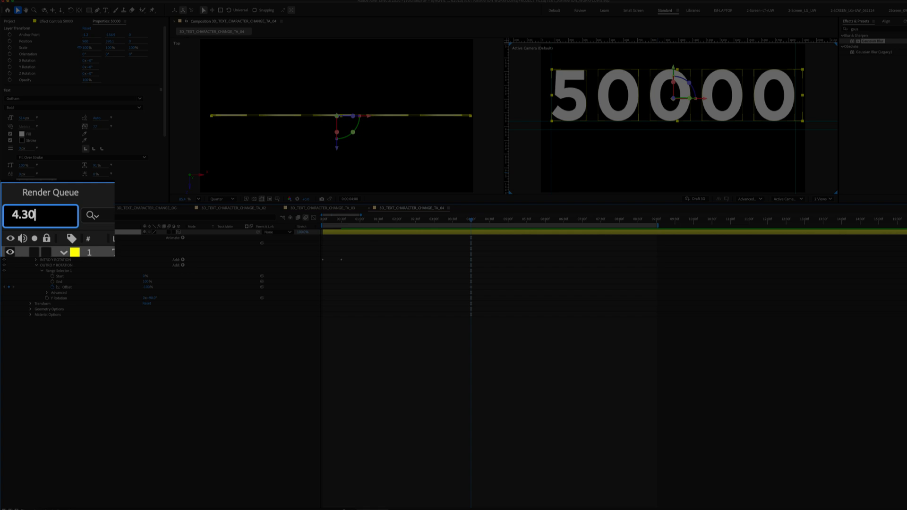
{"action": "key", "text": "Return"}
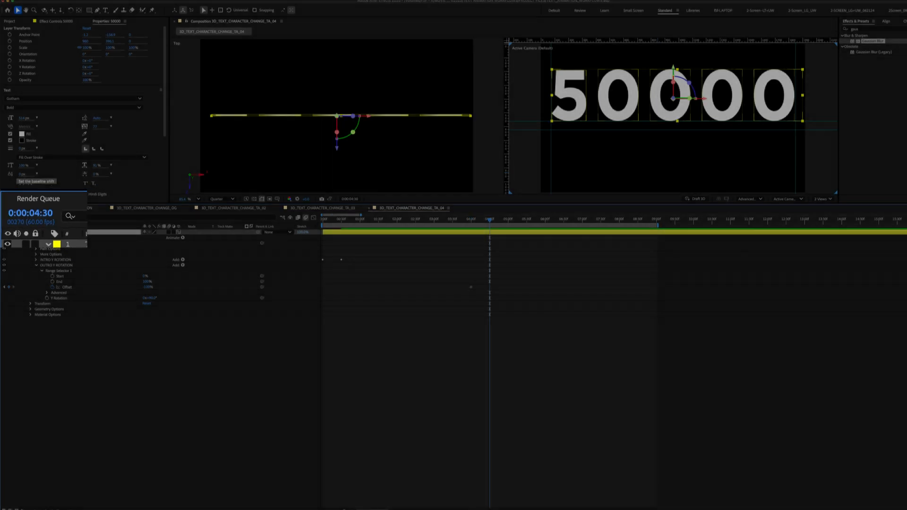
{"action": "left_click", "coordinate": [148, 287]}
{"action": "key", "text": "Return"}
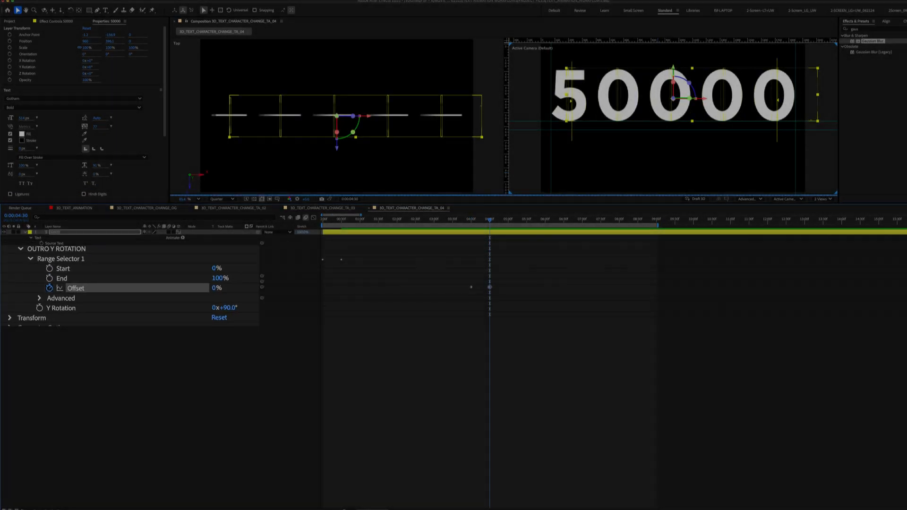
Trim the end of the 50000 text layer to 0:00:04:30 and save the project.
{"action": "key", "text": "alt+bracketright"}
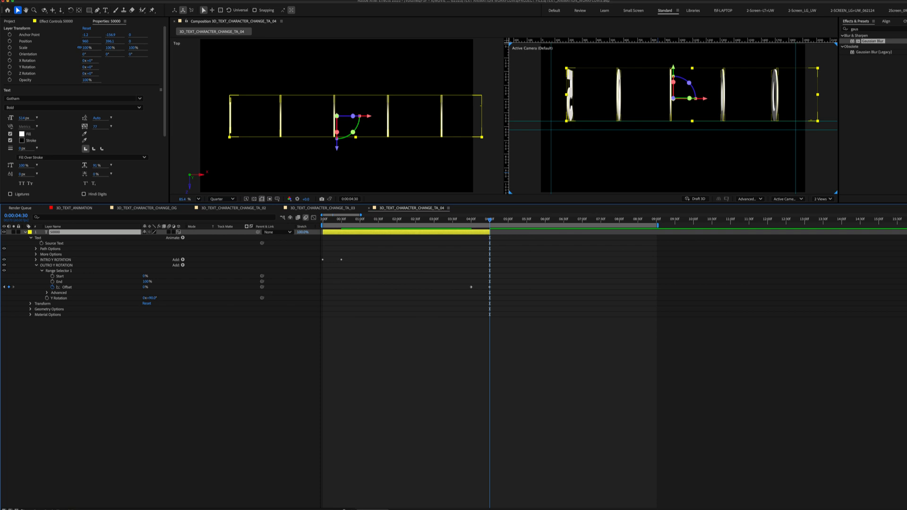
{"action": "key", "text": "super+s"}
{"action": "key", "text": "F2"}
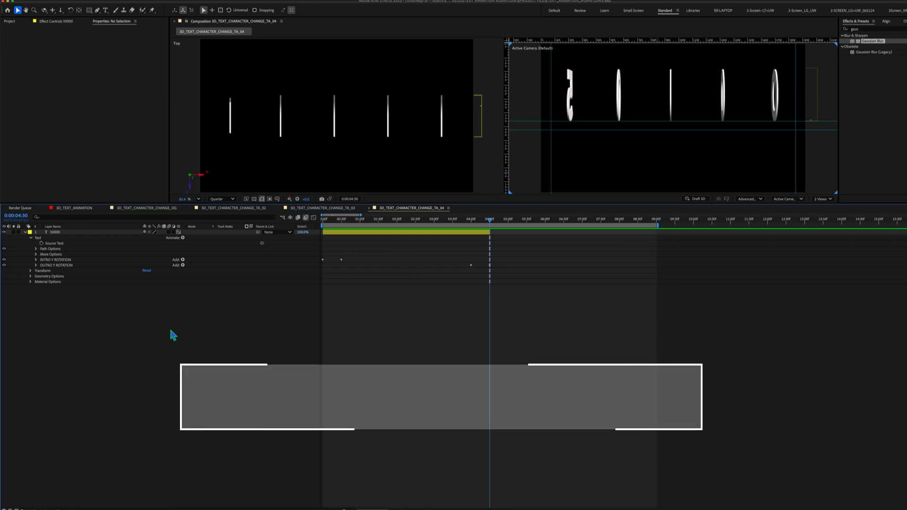
Duplicate the 50000 text layer and shift the copy so it starts at 0:00:04:30.
{"action": "left_click", "coordinate": [55, 232]}
{"action": "key", "text": "Return"}
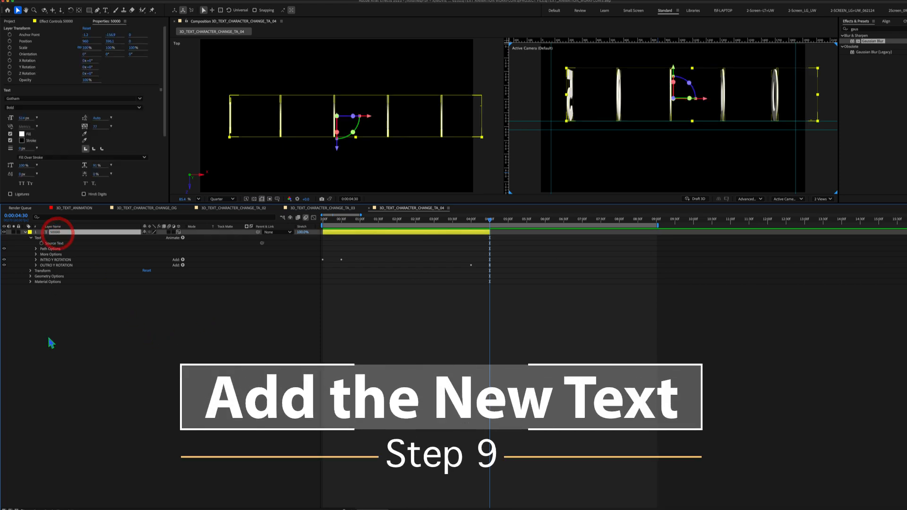
{"action": "key", "text": "super+d"}
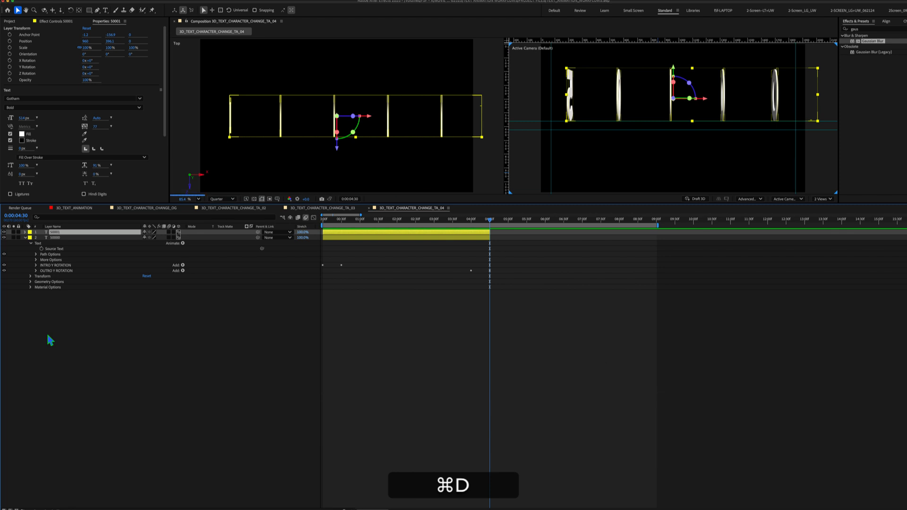
{"action": "key", "text": "bracketleft"}
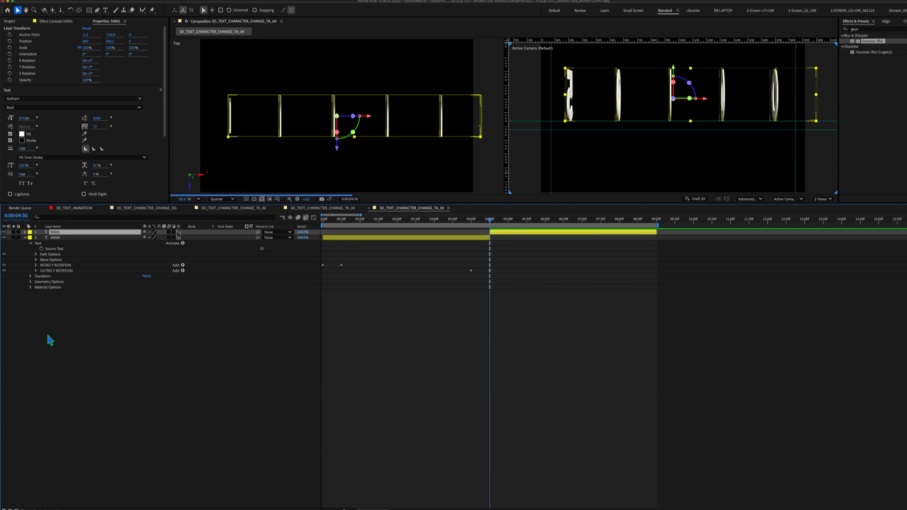
Replace the duplicated layer's text with 100.
{"action": "left_click", "coordinate": [536, 220]}
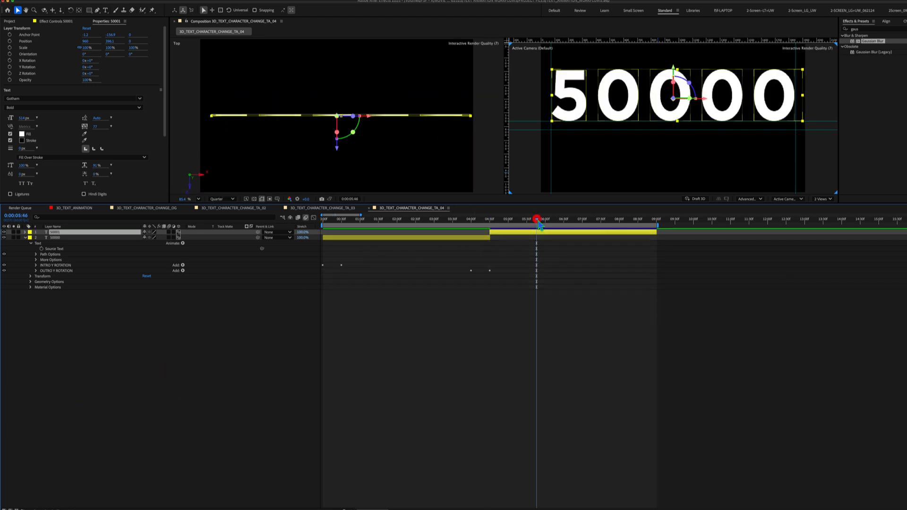
{"action": "double_click", "coordinate": [53, 232]}
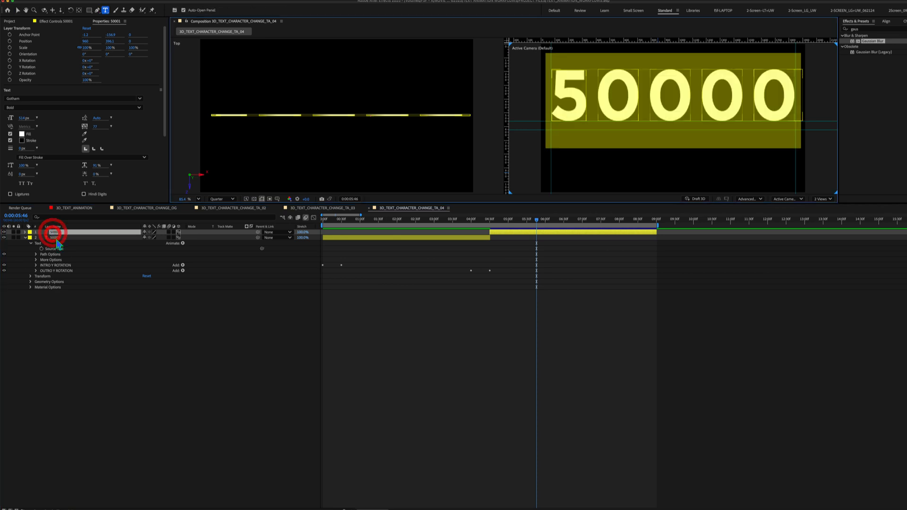
{"action": "type", "text": "100"}
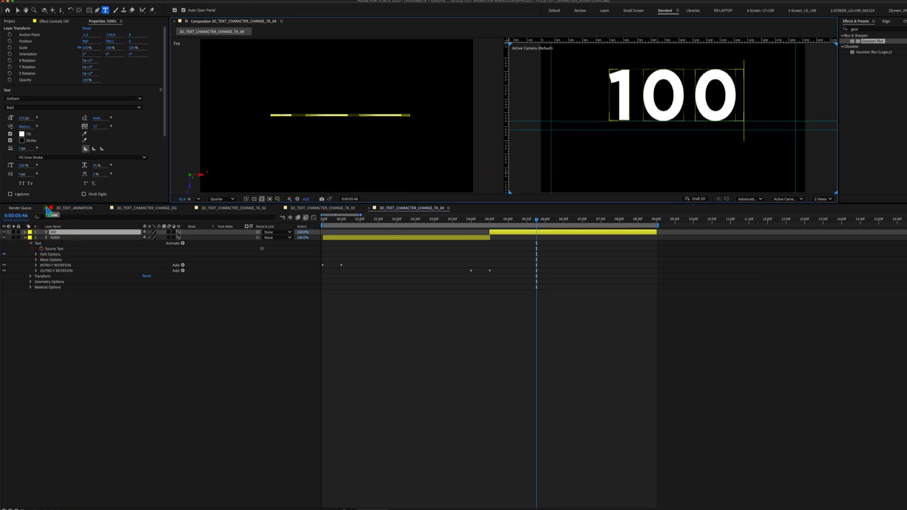
Extend the copied layer's text to 100000, then reduce its font size and reposition it to fit between the side guides.
{"action": "type", "text": "000"}
{"action": "left_click", "coordinate": [392, 208]}
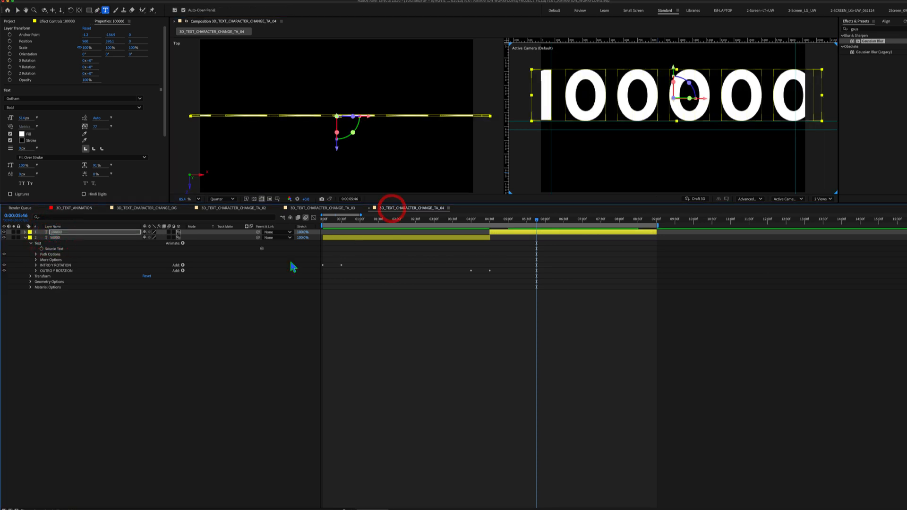
{"action": "left_click", "coordinate": [25, 232]}
{"action": "left_click", "coordinate": [22, 118]}
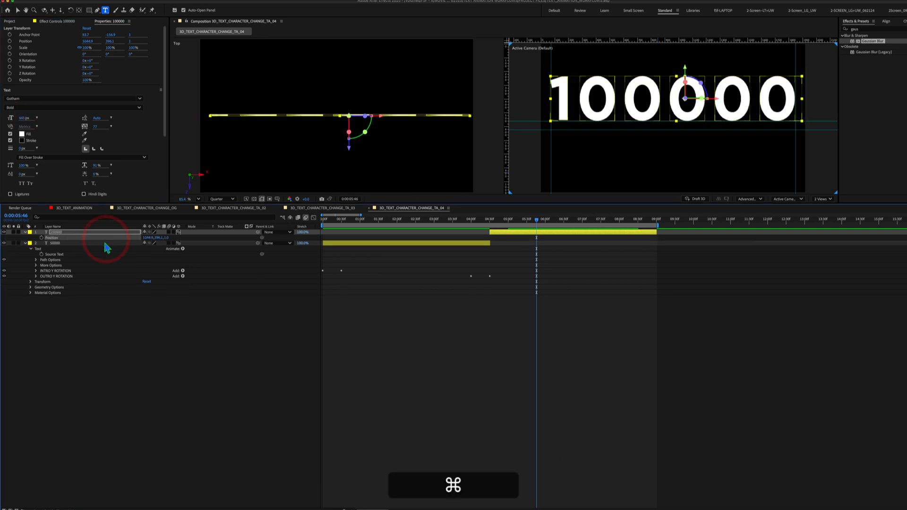
{"action": "key", "text": "shift+Right"}
{"action": "key", "text": "shift+Right"}
{"action": "key", "text": "shift+Right"}
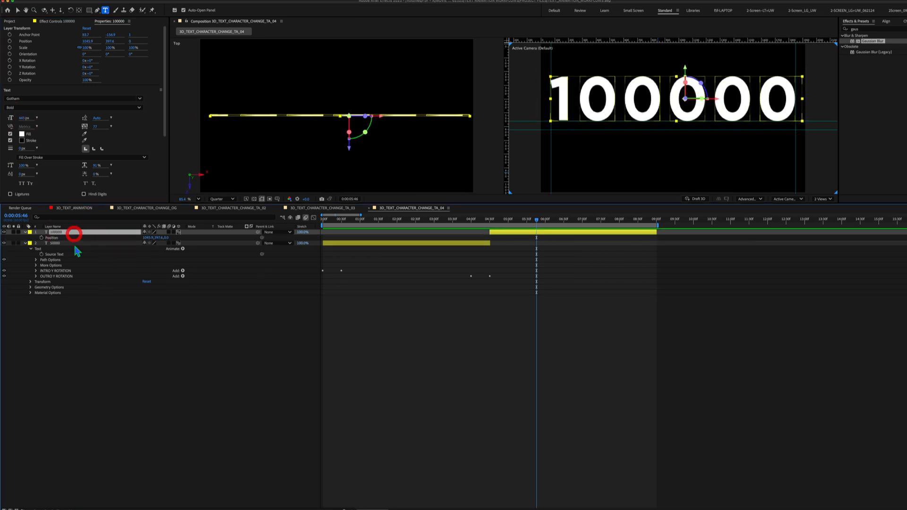
Set Ease Low to 100% in the Advanced options of the 100000 layer's INTRO Y ROTATION range selector.
{"action": "key", "text": "super+a"}
{"action": "key", "text": "u"}
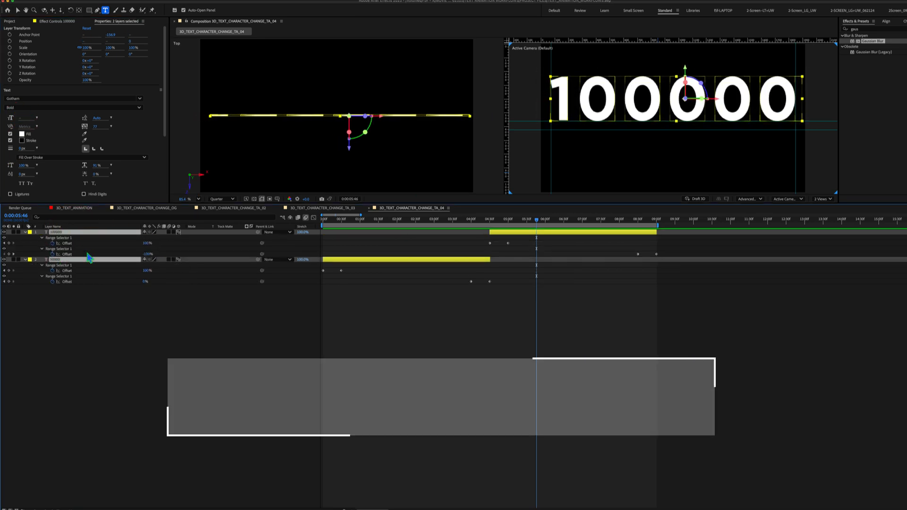
{"action": "left_click", "coordinate": [26, 233]}
{"action": "left_click", "coordinate": [36, 260]}
{"action": "left_click", "coordinate": [37, 265]}
{"action": "left_click", "coordinate": [37, 260]}
{"action": "left_click", "coordinate": [52, 287]}
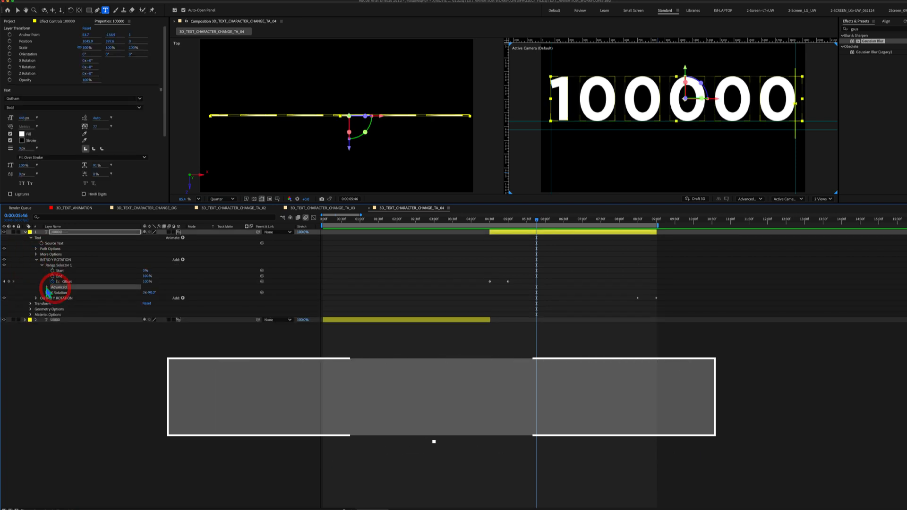
{"action": "left_click", "coordinate": [47, 287]}
{"action": "left_click", "coordinate": [489, 220]}
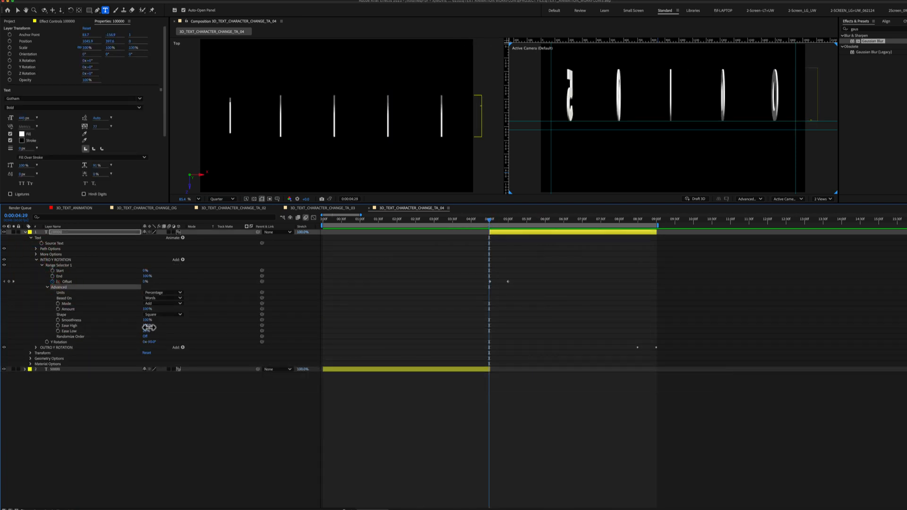
{"action": "key", "text": "Tab"}
{"action": "type", "text": "100"}
{"action": "key", "text": "Return"}
Set Ease High to 50% in the Advanced options of the 50000 layer's OUTRO Y ROTATION range selector.
{"action": "left_click", "coordinate": [26, 370]}
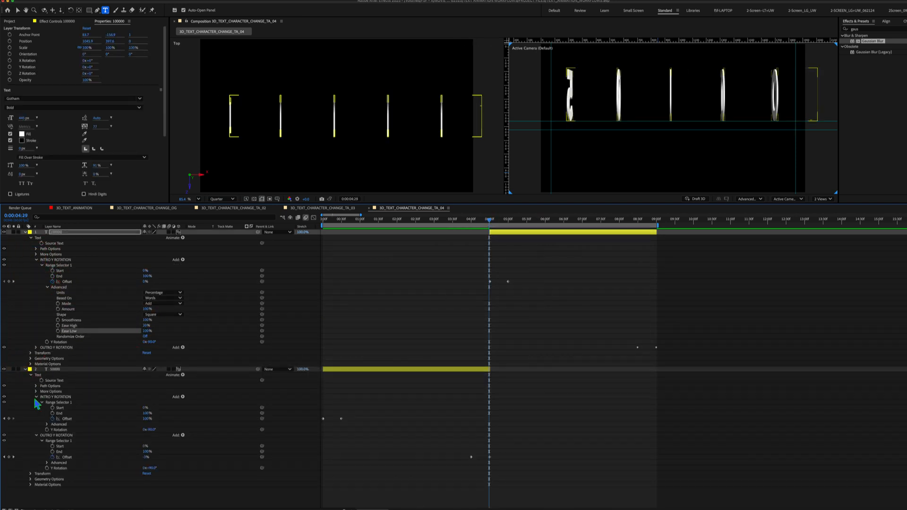
{"action": "left_click", "coordinate": [36, 397]}
{"action": "left_click", "coordinate": [50, 403]}
{"action": "left_click", "coordinate": [47, 430]}
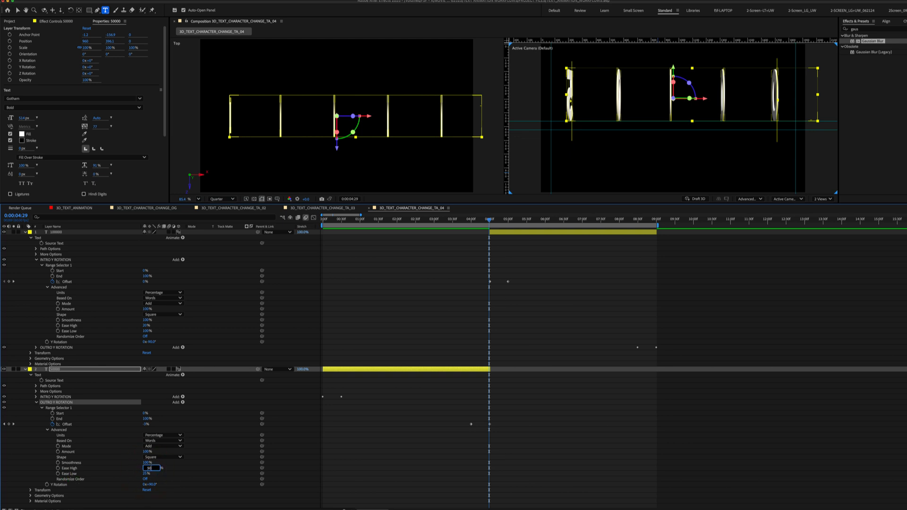
{"action": "type", "text": "50"}
{"action": "key", "text": "Return"}
Show the keyframes of both text layers and trim the end of the 50000 layer to 0:00:04:22.
{"action": "left_click", "coordinate": [65, 232]}
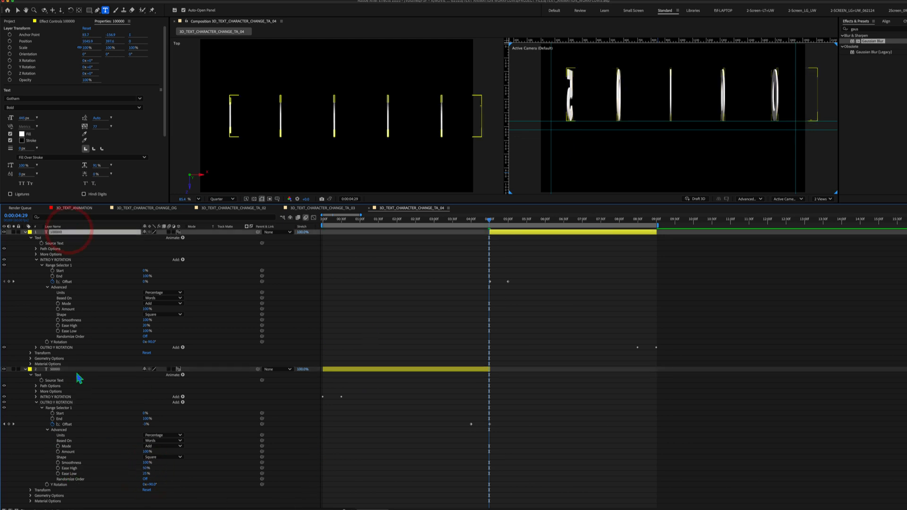
{"action": "left_click", "coordinate": [68, 370], "text": "super"}
{"action": "key", "text": "u"}
{"action": "left_click", "coordinate": [482, 221]}
{"action": "key", "text": "super+Right"}
{"action": "key", "text": "super+Right"}
{"action": "key", "text": "super+Right"}
{"action": "key", "text": "super+Right"}
{"action": "key", "text": "super+Right"}
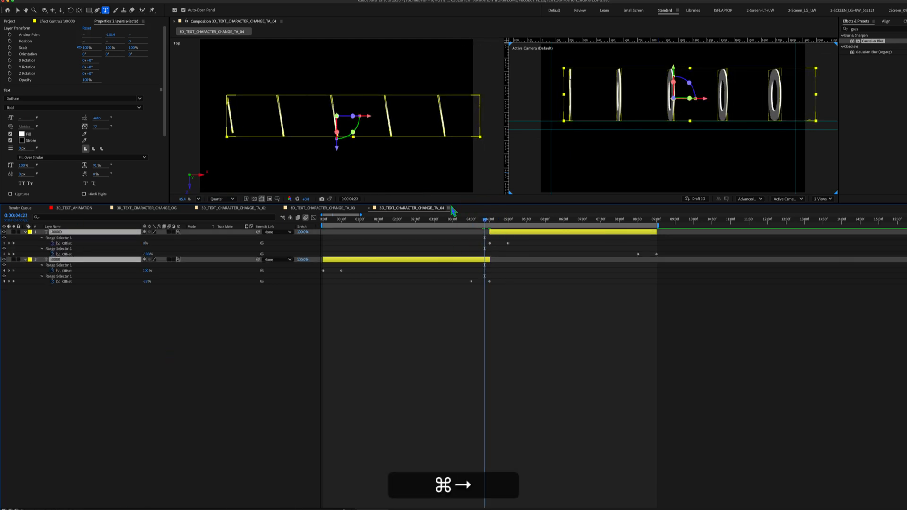
{"action": "key", "text": "super+Left"}
{"action": "key", "text": "super+Right"}
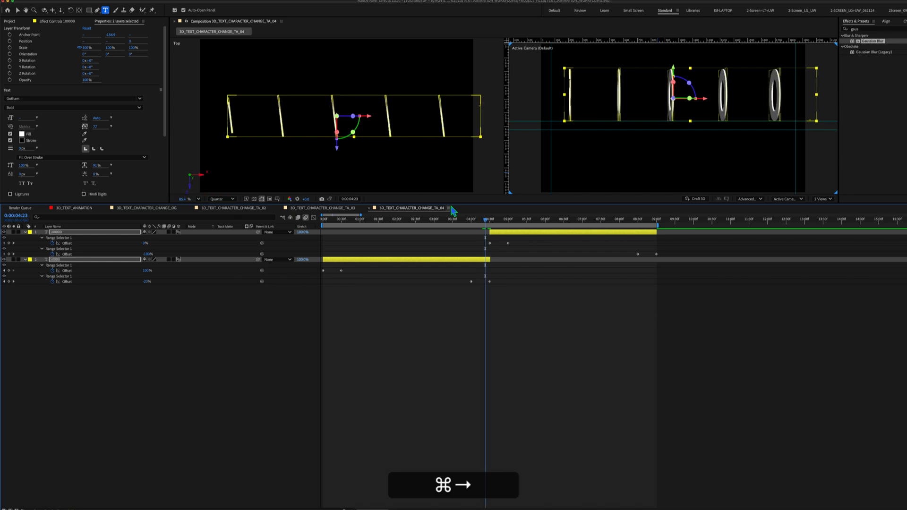
{"action": "left_click", "coordinate": [85, 233]}
{"action": "left_click", "coordinate": [94, 260]}
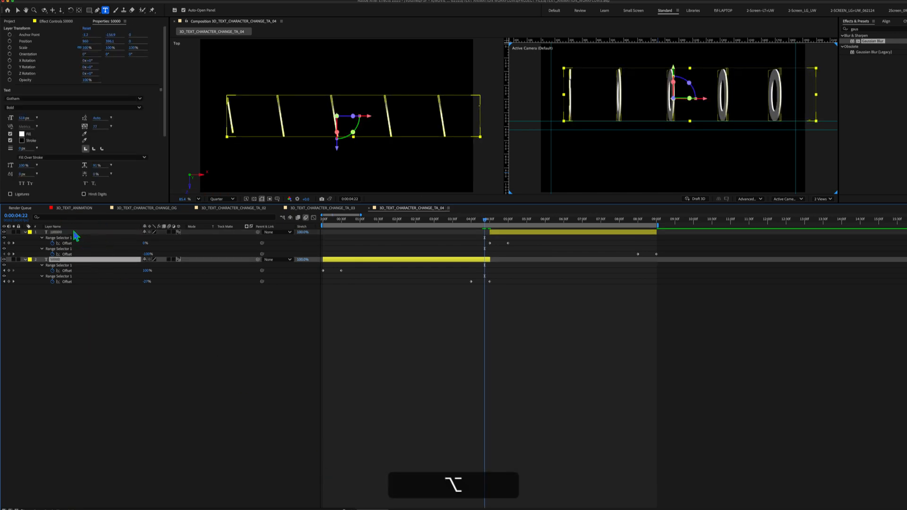
{"action": "key", "text": "alt+bracketright"}
Shift the 100000 layer with its keyframes so it starts at 0:00:04:23.
{"action": "left_click", "coordinate": [93, 232]}
{"action": "left_click", "coordinate": [494, 221]}
{"action": "key", "text": "j"}
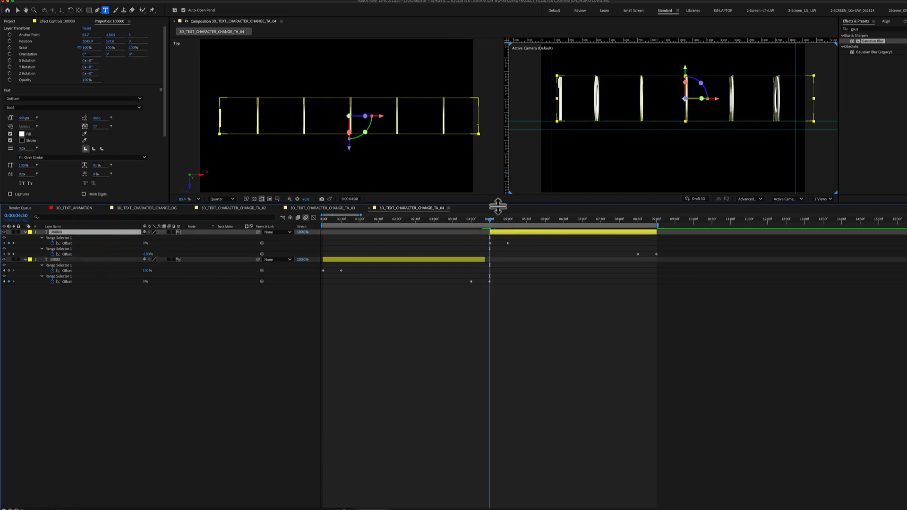
{"action": "key", "text": "super+Right"}
{"action": "key", "text": "super+Left"}
{"action": "key", "text": "super+Left"}
{"action": "key", "text": "super+Left"}
{"action": "key", "text": "super+Left"}
{"action": "key", "text": "super+Left"}
{"action": "key", "text": "super+Left"}
{"action": "key", "text": "super+Left"}
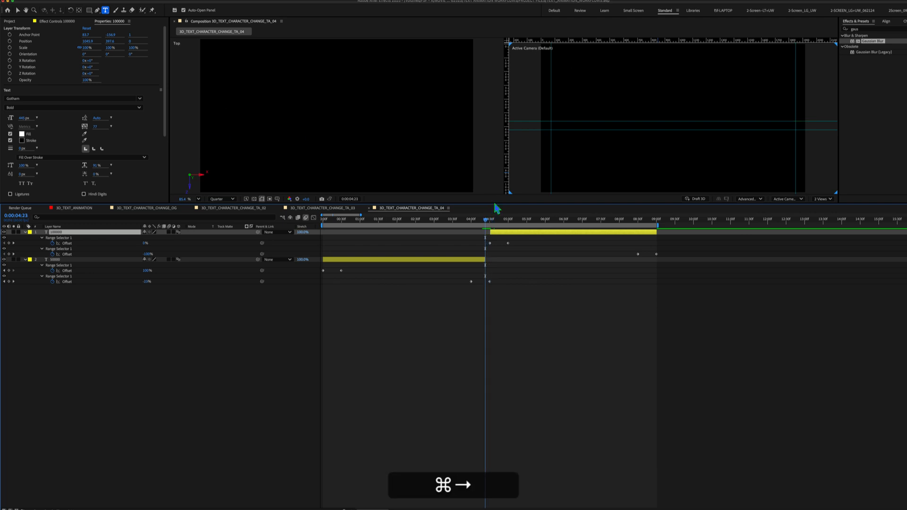
{"action": "key", "text": "bracketleft"}
{"action": "left_click", "coordinate": [470, 219]}
{"action": "left_click", "coordinate": [757, 1]}
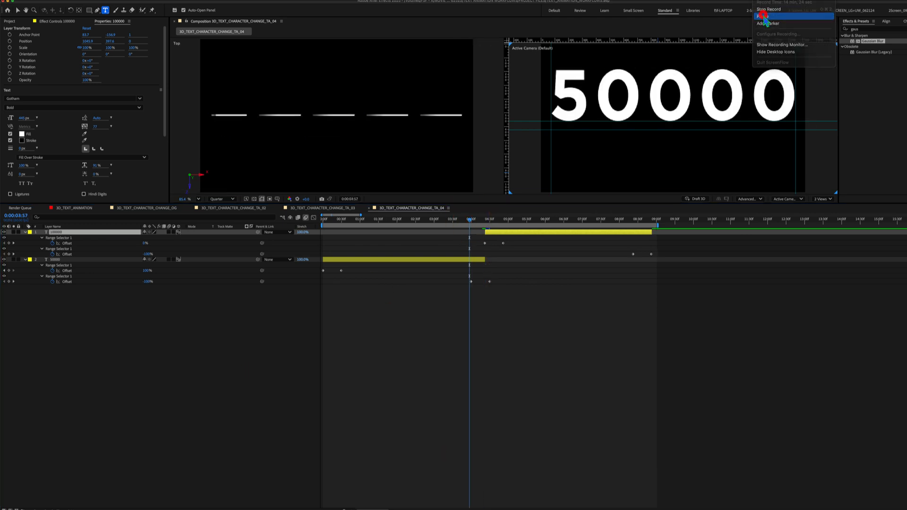
{"action": "left_click", "coordinate": [762, 17]}
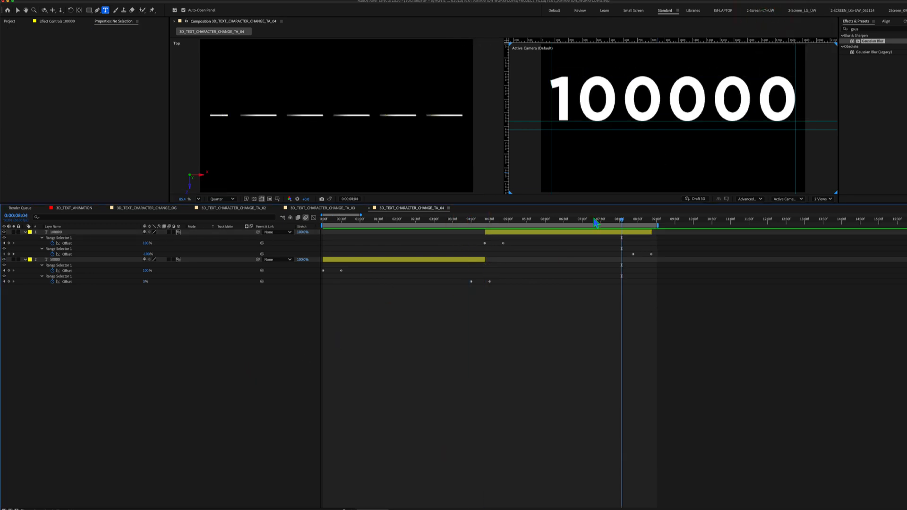
Extend the end of the 100000 layer to 0:00:09:00.
{"action": "left_click", "coordinate": [594, 220]}
{"action": "key", "text": "space"}
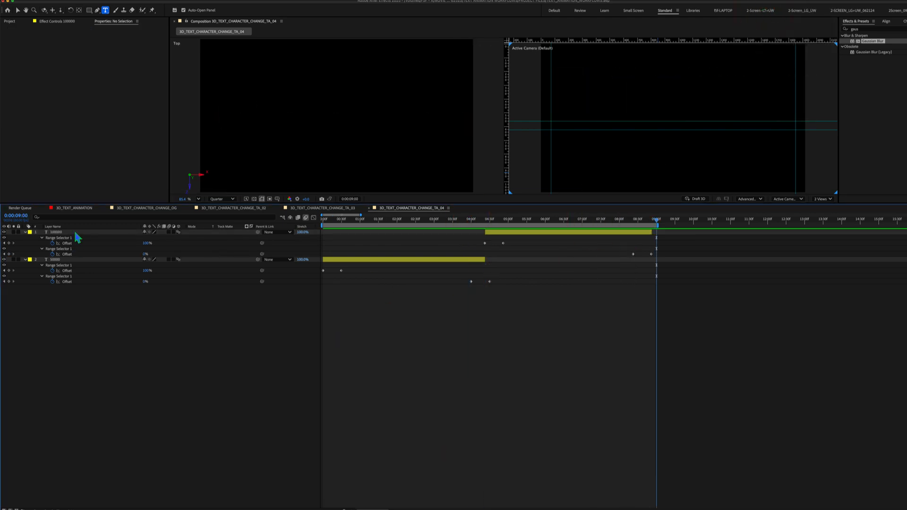
{"action": "left_click", "coordinate": [75, 232]}
{"action": "key", "text": "alt+bracketright"}
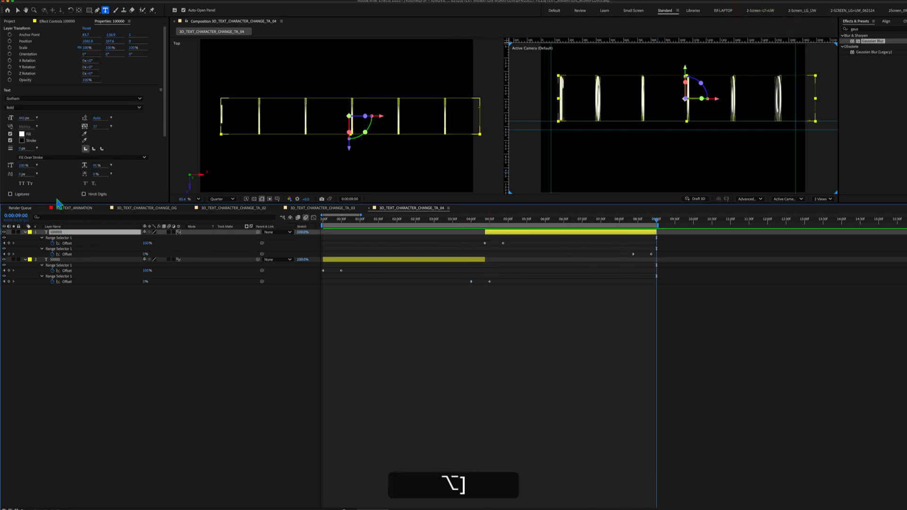
Shift the 100000 layer's outro Offset keyframes so the last one sits at the layer's end, and save the project.
{"action": "left_click_drag", "start_coordinate": [625, 250], "coordinate": [655, 268]}
{"action": "left_click", "coordinate": [266, 348]}
{"action": "key", "text": "super+s"}
{"action": "key", "text": "space"}
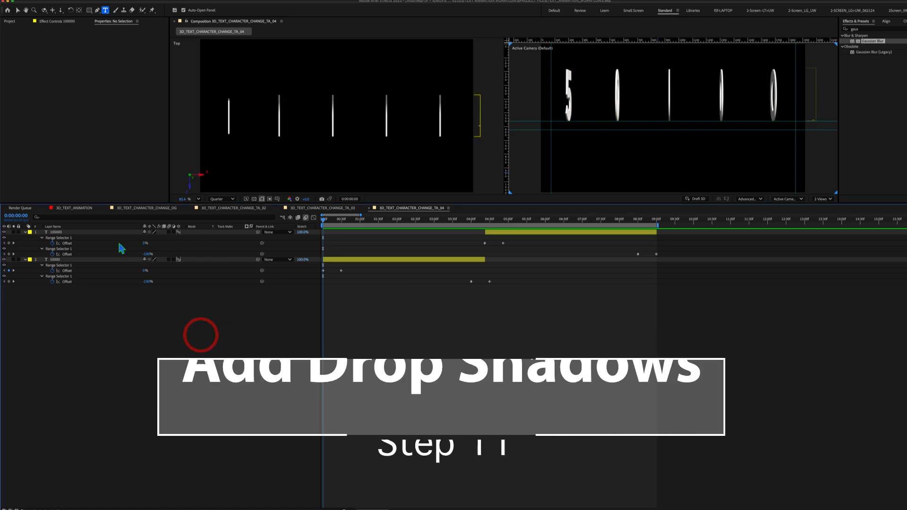
Duplicate the 100000 and 50000 text layers together and give the copies the Aqua label color.
{"action": "left_click", "coordinate": [69, 232]}
{"action": "left_click", "coordinate": [72, 259], "text": "super"}
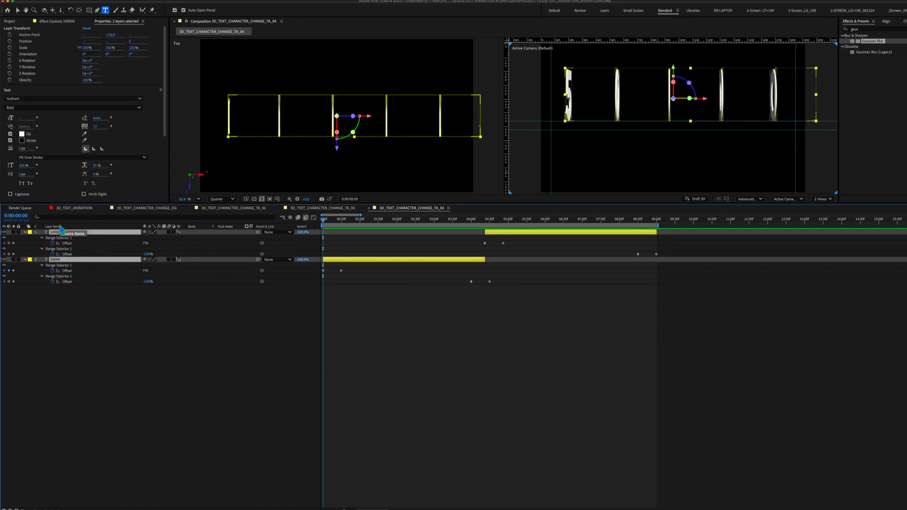
{"action": "key", "text": "super+d"}
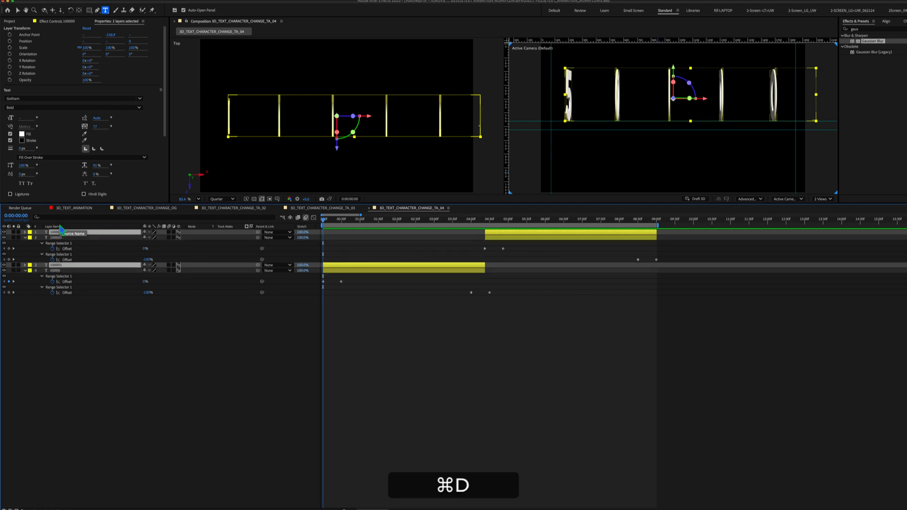
{"action": "left_click", "coordinate": [30, 237]}
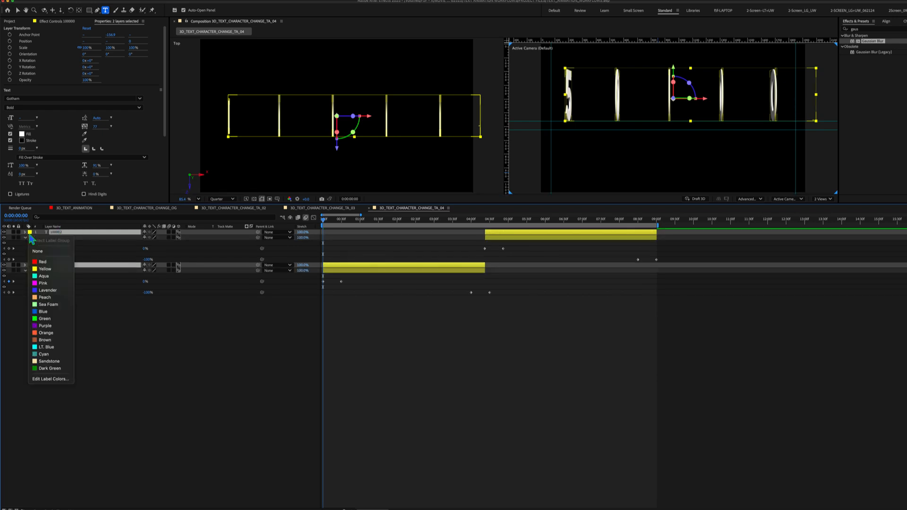
{"action": "left_click", "coordinate": [48, 277]}
Rename the duplicated layers 100000 SHADOW and 50000 SHADOW.
{"action": "key", "text": "Return"}
{"action": "type", "text": "100000 SHADOW"}
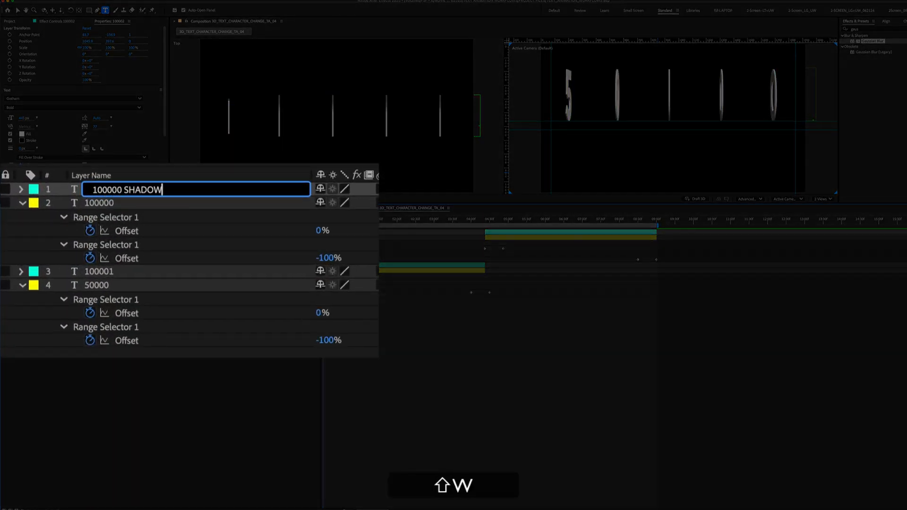
{"action": "left_click", "coordinate": [99, 272]}
{"action": "key", "text": "Return"}
{"action": "type", "text": "50"}
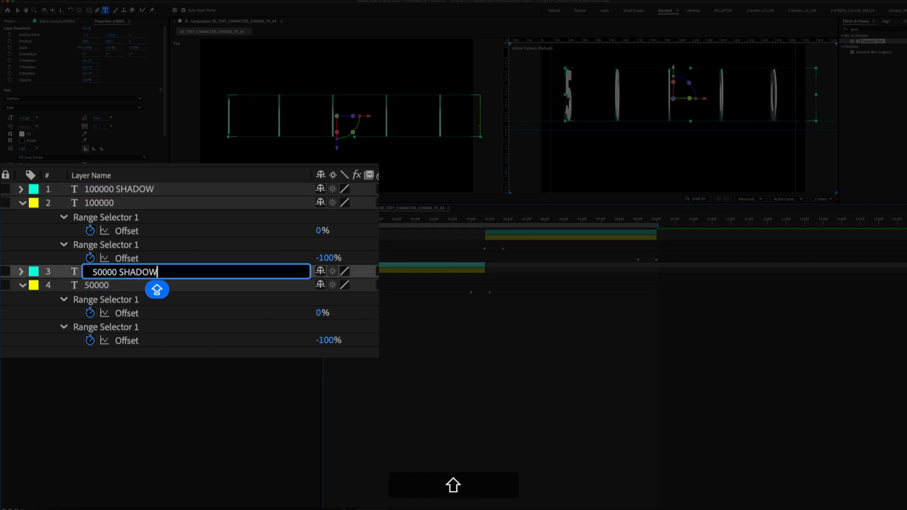
{"action": "key", "text": "Return"}
Change the composition's background color to gray.
{"action": "key", "text": "super+shift+k"}
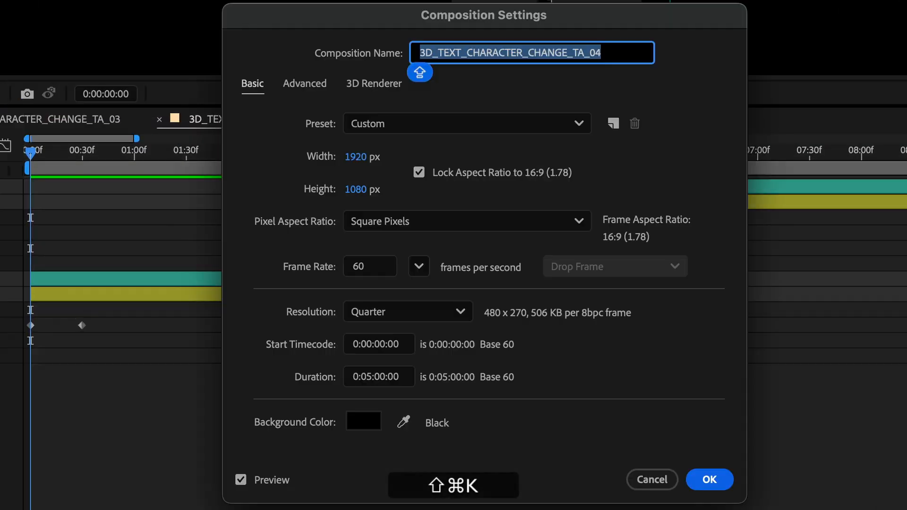
{"action": "left_click", "coordinate": [371, 423]}
{"action": "left_click_drag", "start_coordinate": [296, 299], "coordinate": [279, 247]}
{"action": "left_click", "coordinate": [665, 156]}
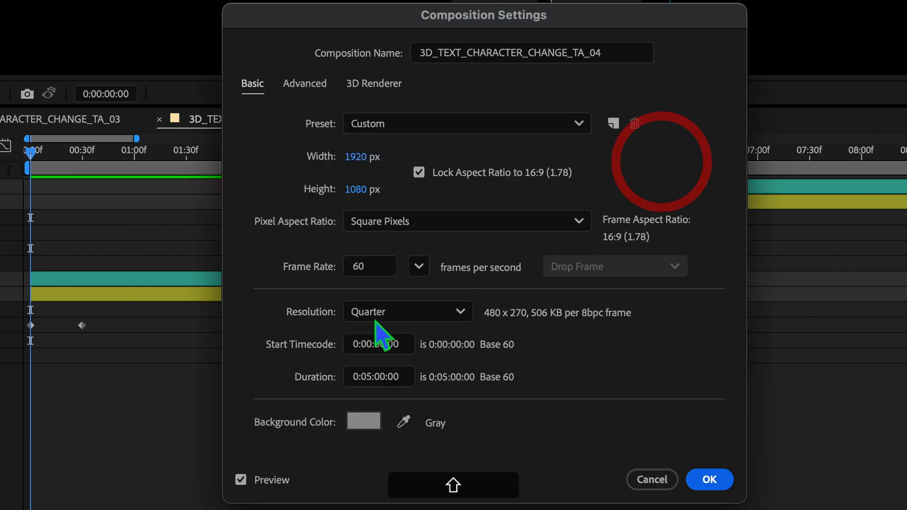
{"action": "left_click", "coordinate": [709, 480]}
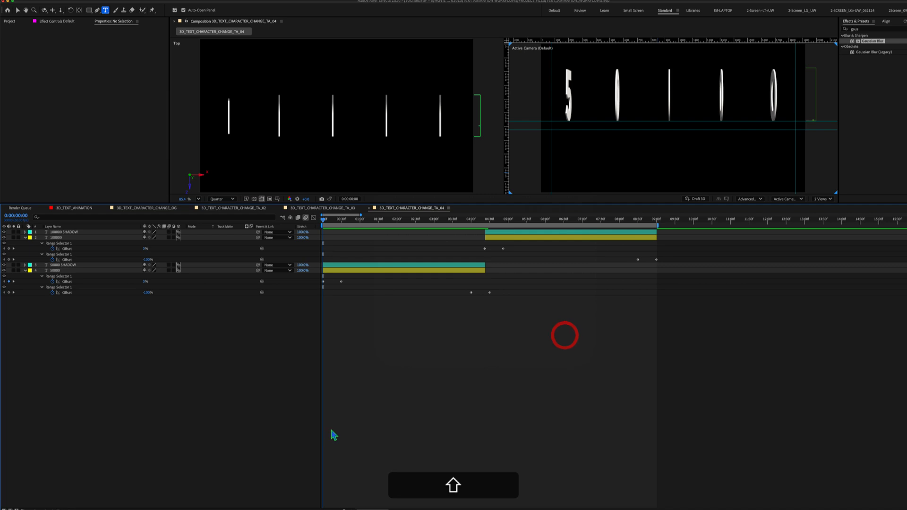
Turn off the stroke on both SHADOW text layers and set their fill color to 000000.
{"action": "left_click", "coordinate": [64, 232]}
{"action": "left_click", "coordinate": [63, 265], "text": "super"}
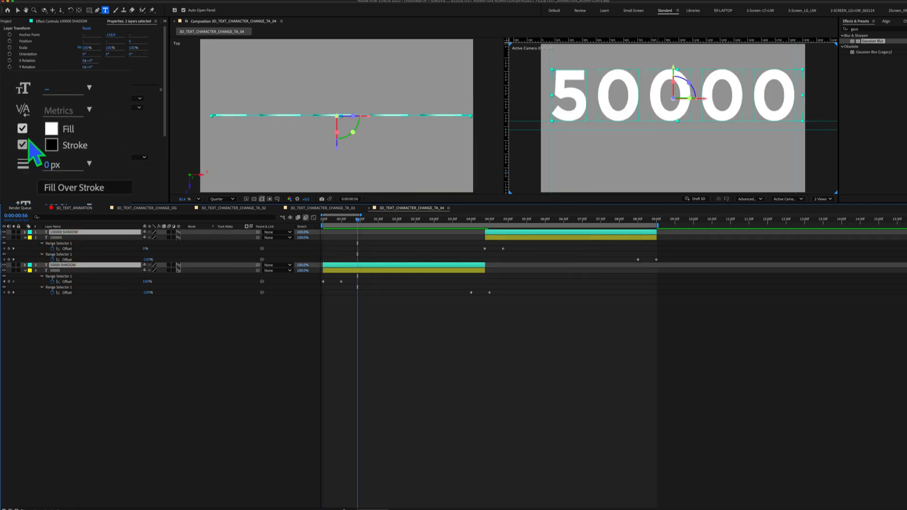
{"action": "left_click", "coordinate": [23, 144]}
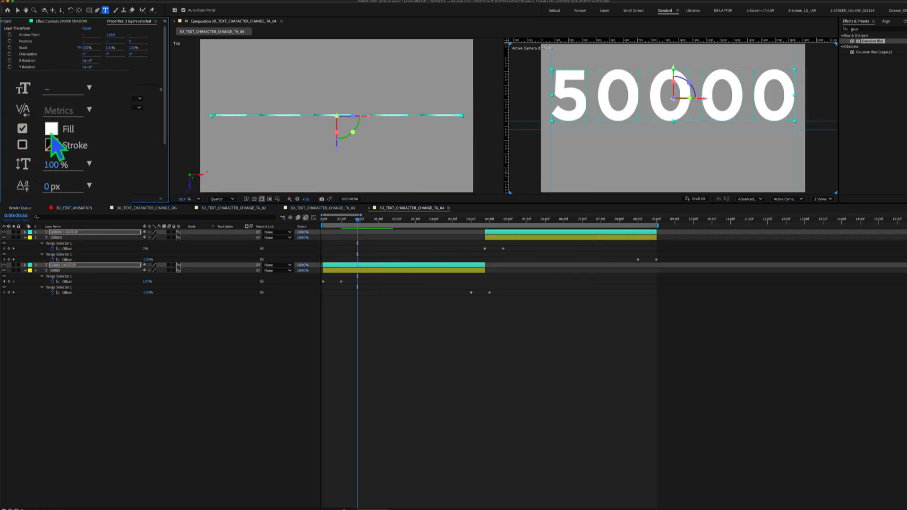
{"action": "left_click", "coordinate": [52, 130]}
{"action": "type", "text": "000000"}
{"action": "key", "text": "Return"}
Add an adjustment layer at the bottom of the layer stack and find the Gaussian Blur effect for it.
{"action": "key", "text": "alt+super+y"}
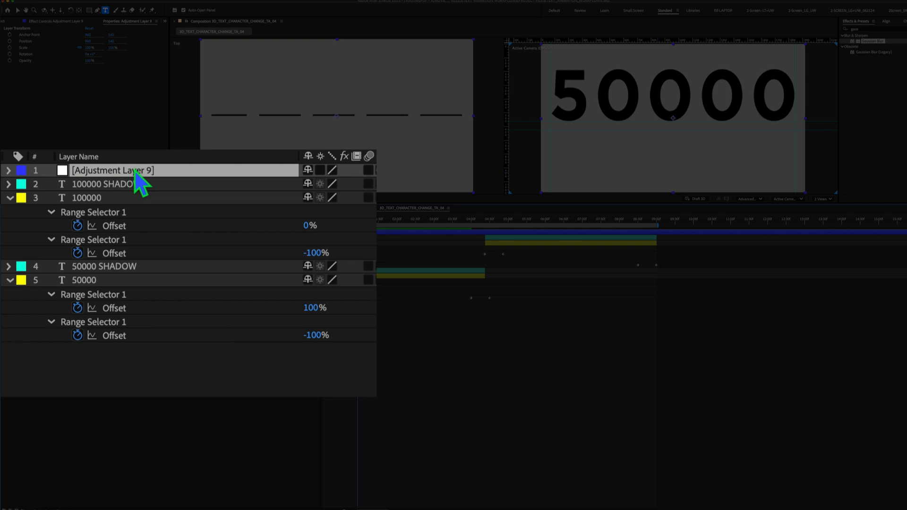
{"action": "left_click_drag", "start_coordinate": [139, 182], "coordinate": [87, 303]}
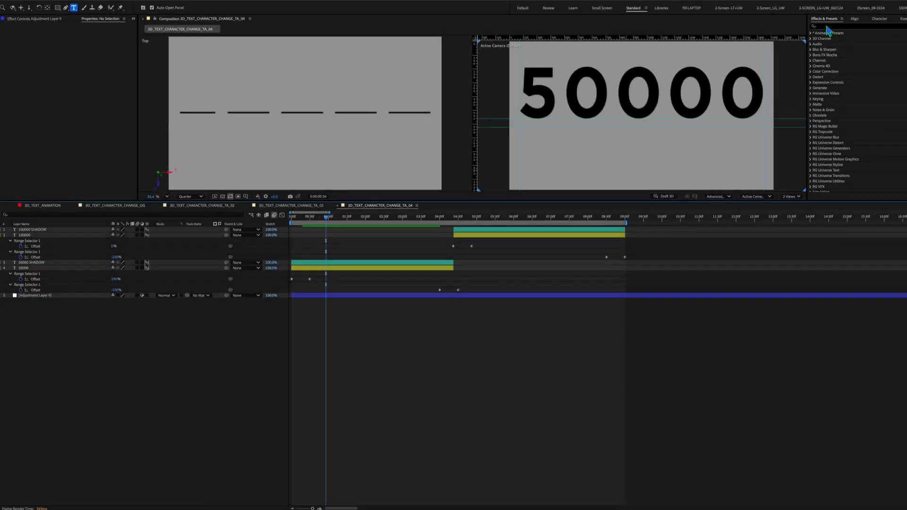
{"action": "left_click", "coordinate": [859, 29]}
{"action": "type", "text": "gaus"}
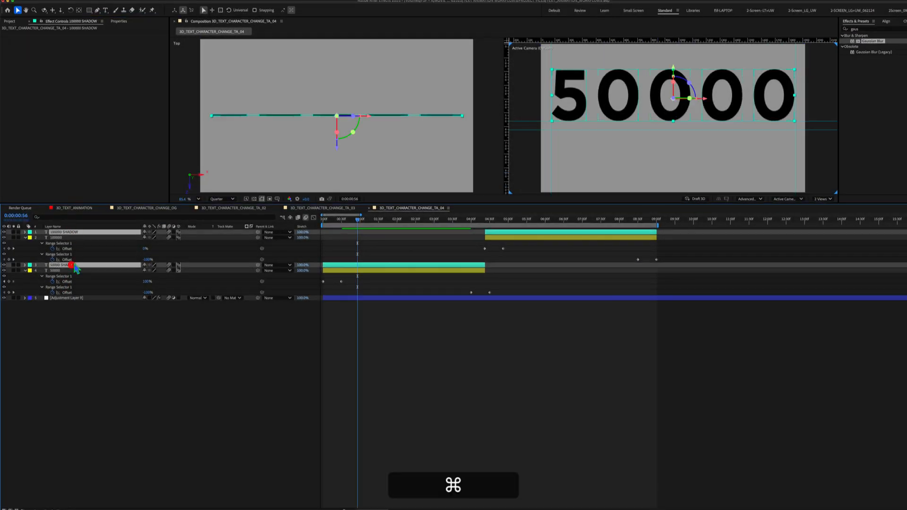
Move both SHADOW layers below the adjustment layer and offset them slightly down and right of the white text.
{"action": "left_click_drag", "start_coordinate": [75, 268], "coordinate": [59, 316]}
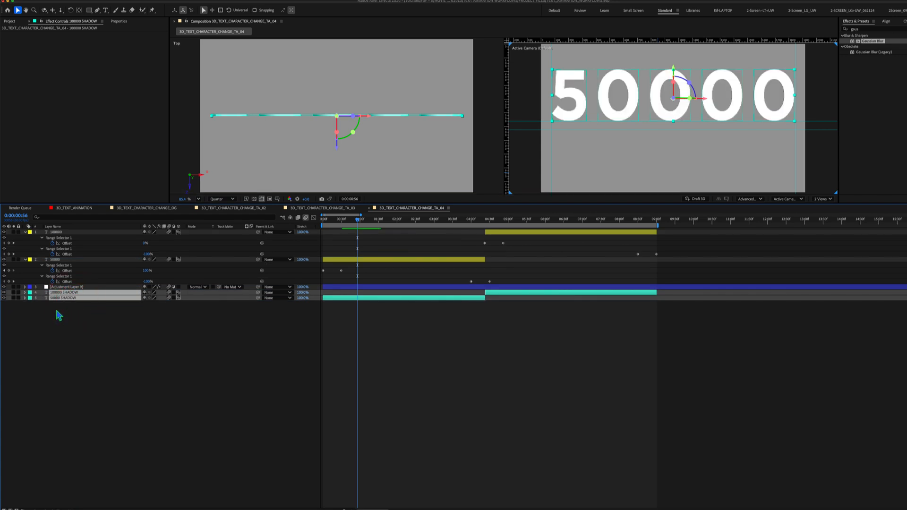
{"action": "key", "text": "shift+Down"}
{"action": "key", "text": "shift+Right"}
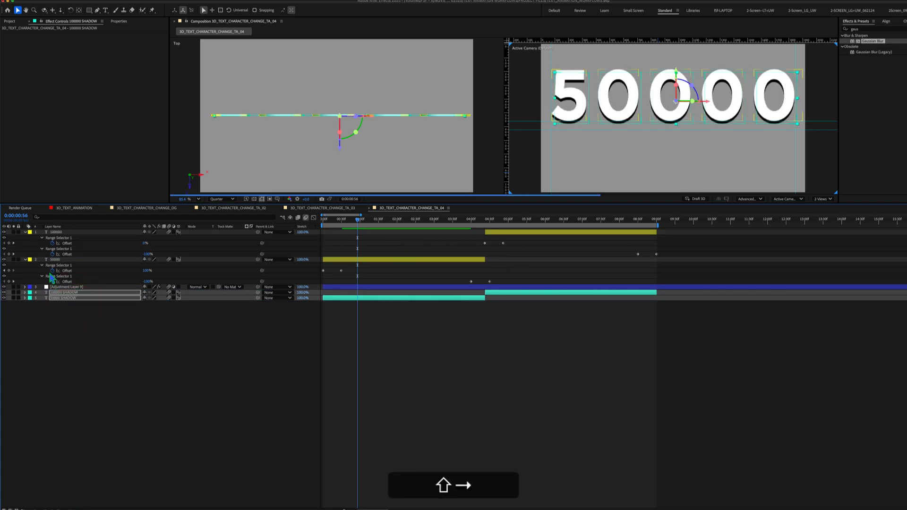
{"action": "key", "text": "Left"}
{"action": "key", "text": "Left"}
{"action": "key", "text": "Left"}
{"action": "key", "text": "Left"}
{"action": "key", "text": "Left"}
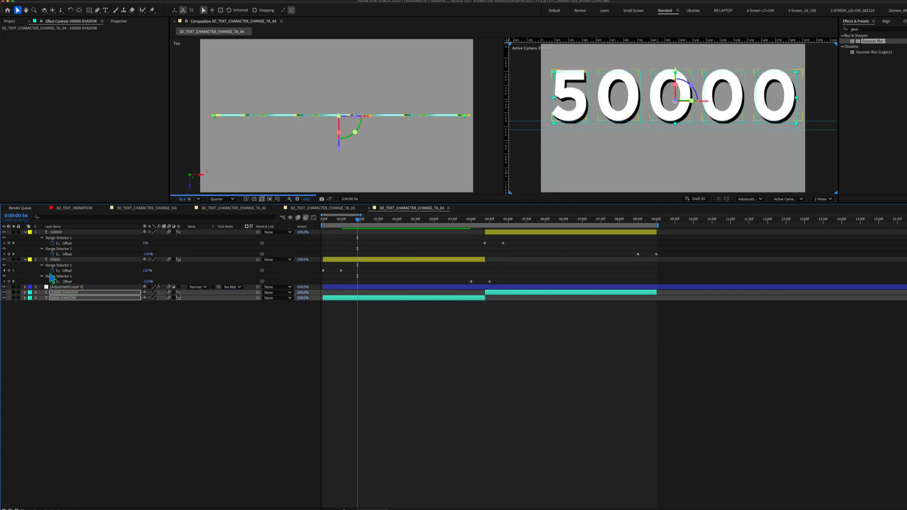
Apply Gaussian Blur to the adjustment layer above the SHADOW layers and set its Blurriness to 50.
{"action": "left_click", "coordinate": [64, 287]}
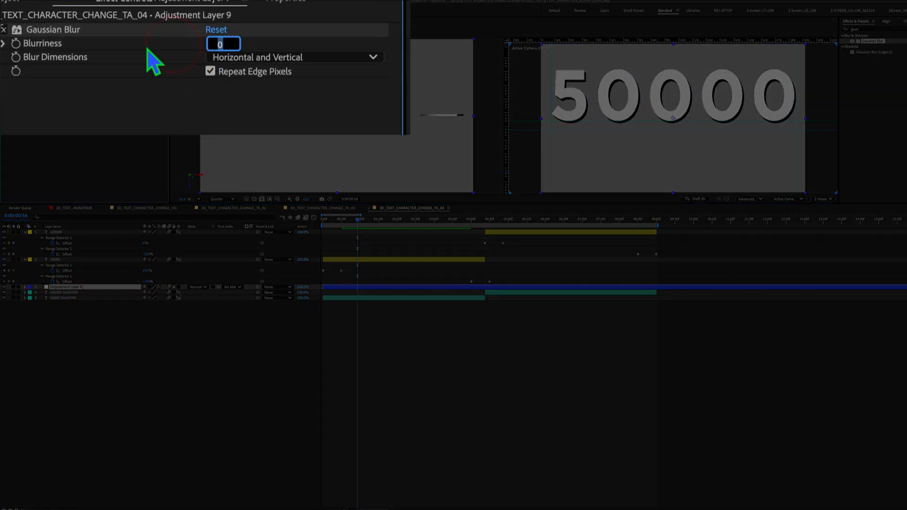
{"action": "type", "text": "50"}
{"action": "key", "text": "Return"}
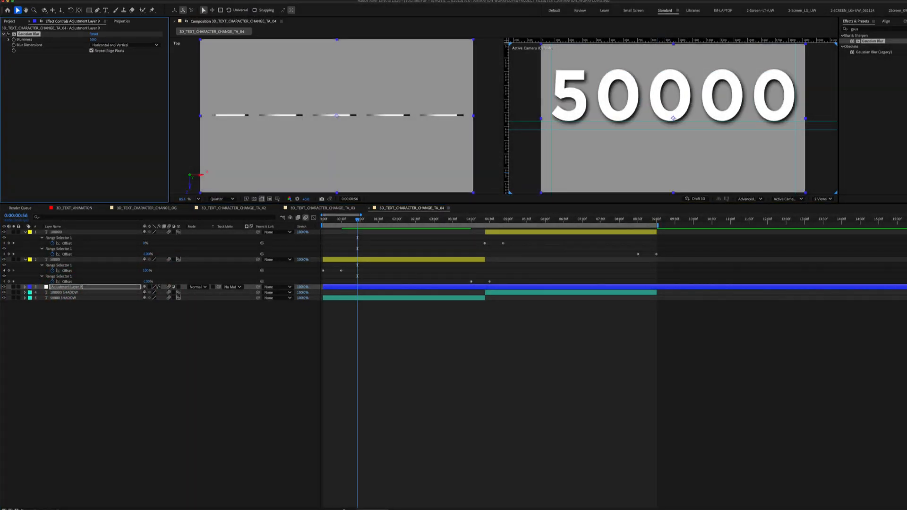
{"action": "left_click", "coordinate": [425, 359]}
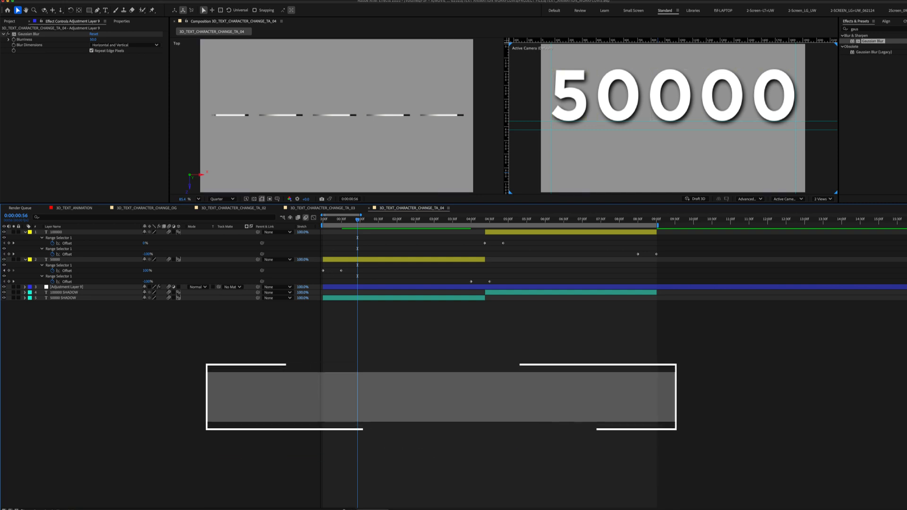
Duplicate the white 50000 and 100000 text layers and change the copies' text to PEOPLE and PROVIDERS respectively.
{"action": "left_click", "coordinate": [71, 232]}
{"action": "left_click", "coordinate": [74, 259], "text": "super"}
{"action": "key", "text": "super+d"}
{"action": "left_click_drag", "start_coordinate": [57, 265], "coordinate": [60, 236]}
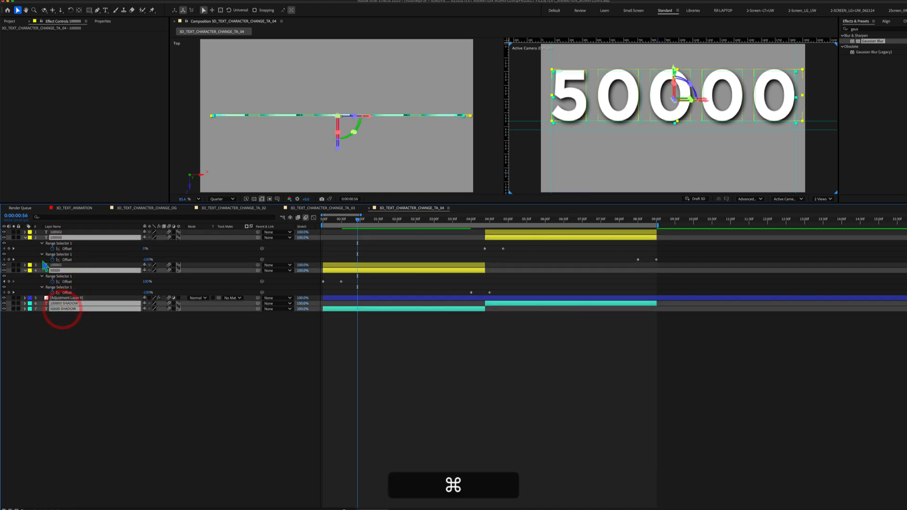
{"action": "double_click", "coordinate": [61, 237]}
{"action": "type", "text": "PEOPLE"}
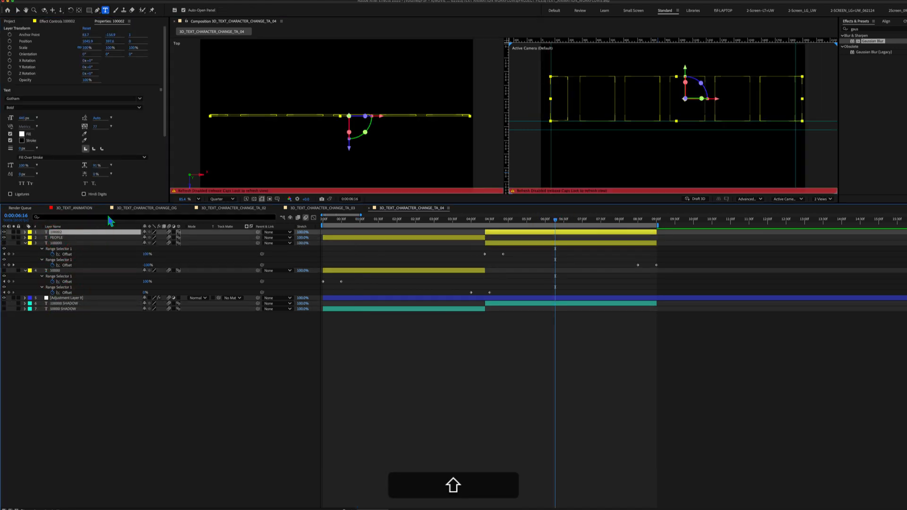
{"action": "type", "text": "PROVIDERS"}
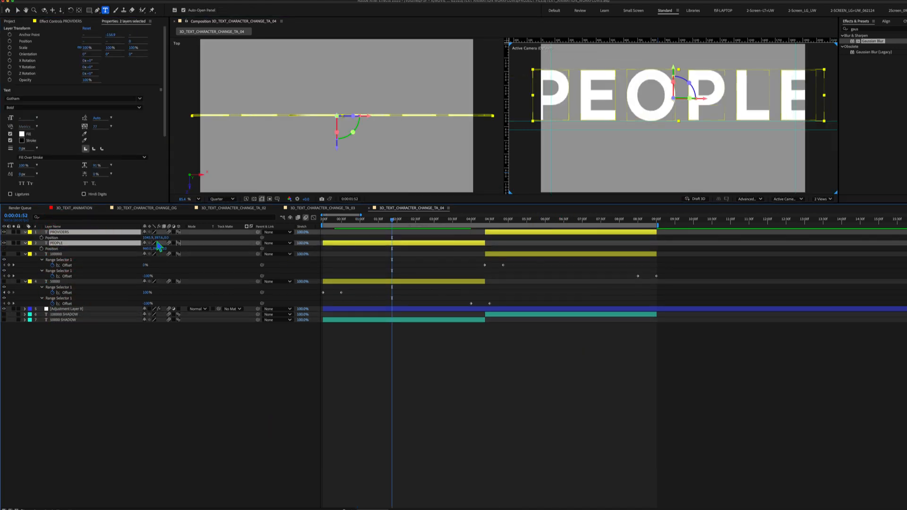
Center the anchor points of the PEOPLE and PROVIDERS layers in their text.
{"action": "left_click", "coordinate": [146, 391]}
{"action": "left_click", "coordinate": [79, 232]}
{"action": "left_click", "coordinate": [77, 242], "text": "super"}
{"action": "key", "text": "alt+super+Home"}
{"action": "left_click", "coordinate": [162, 359]}
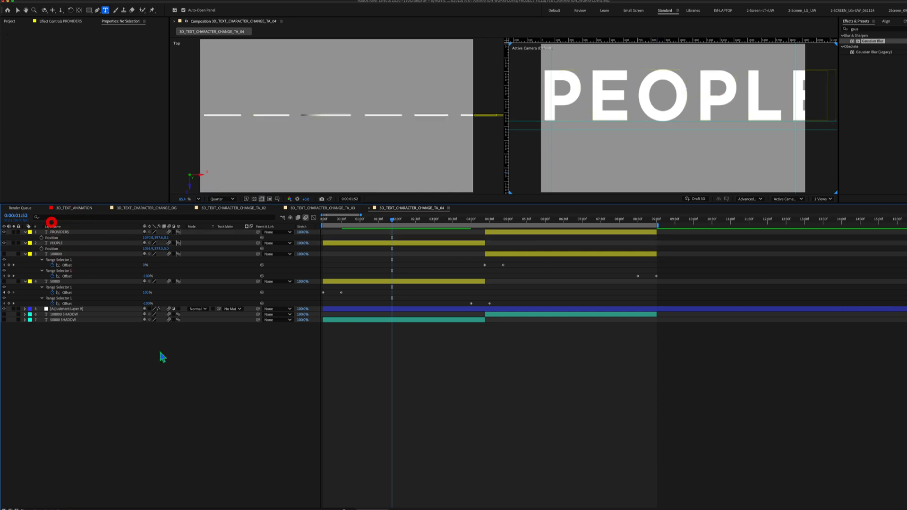
Reduce the PEOPLE text's font size to fit between the vertical guides and place it beneath the number.
{"action": "left_click", "coordinate": [61, 243]}
{"action": "key", "text": "alt+super+Home"}
{"action": "left_click", "coordinate": [61, 232]}
{"action": "left_click", "coordinate": [61, 243]}
{"action": "left_click", "coordinate": [22, 118]}
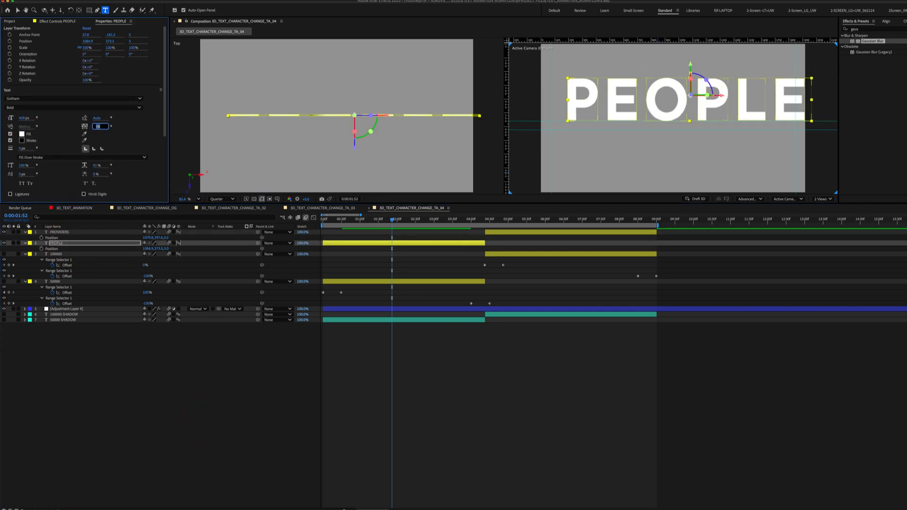
{"action": "key", "text": "alt+super+Home"}
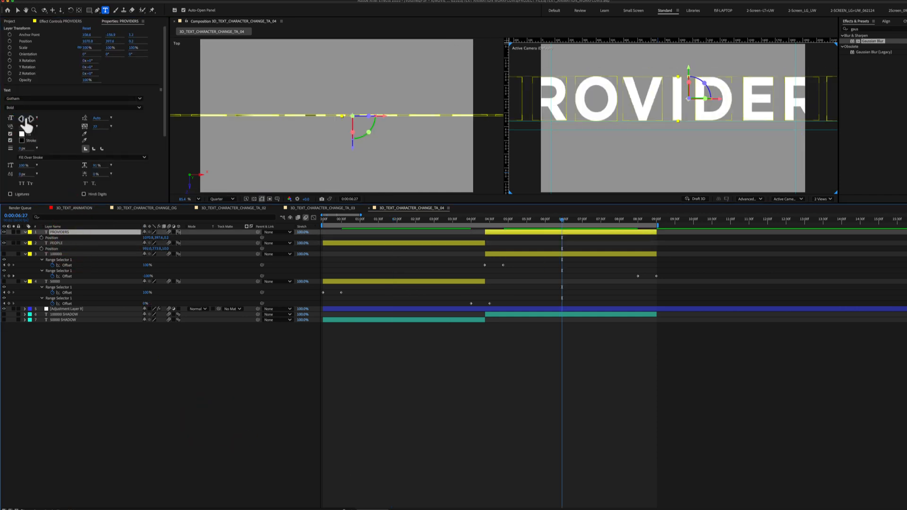
Set the PROVIDERS text's font size to 296 px and recenter its anchor point.
{"action": "left_click", "coordinate": [22, 118]}
{"action": "type", "text": "296"}
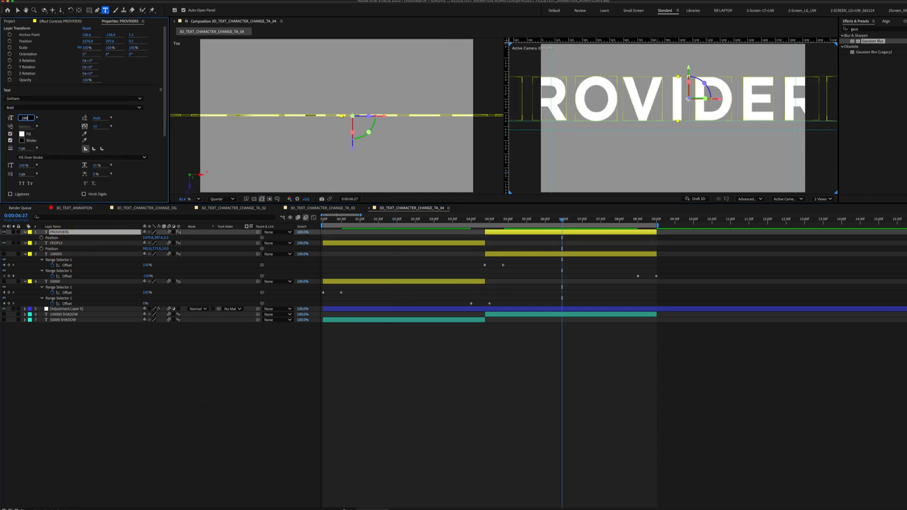
{"action": "key", "text": "Return"}
{"action": "left_click", "coordinate": [81, 232]}
{"action": "key", "text": "alt+super+Home"}
{"action": "key", "text": "super+v"}
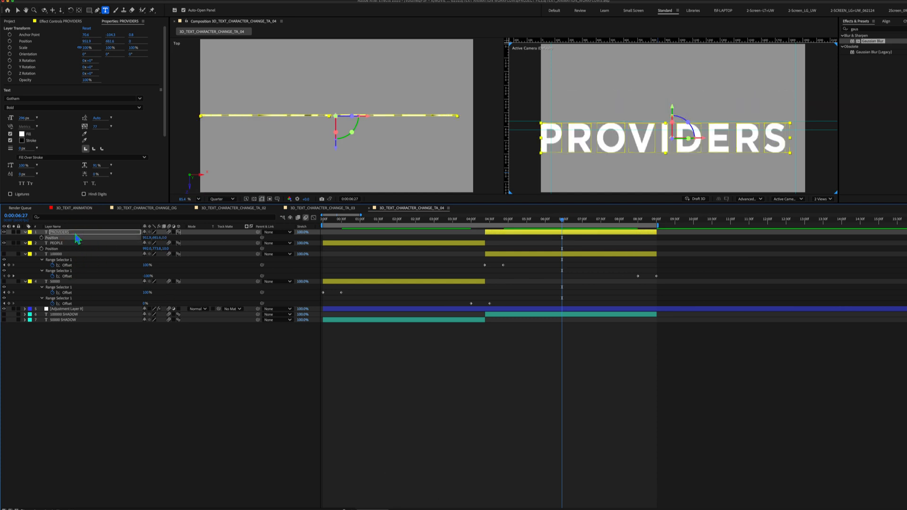
Nudge the PROVIDERS text down and right so it aligns with the lower horizontal and outer vertical guides.
{"action": "key", "text": "shift+Down"}
{"action": "key", "text": "Down"}
{"action": "key", "text": "Down"}
{"action": "key", "text": "shift+Right"}
{"action": "key", "text": "shift+Right"}
{"action": "key", "text": "Left"}
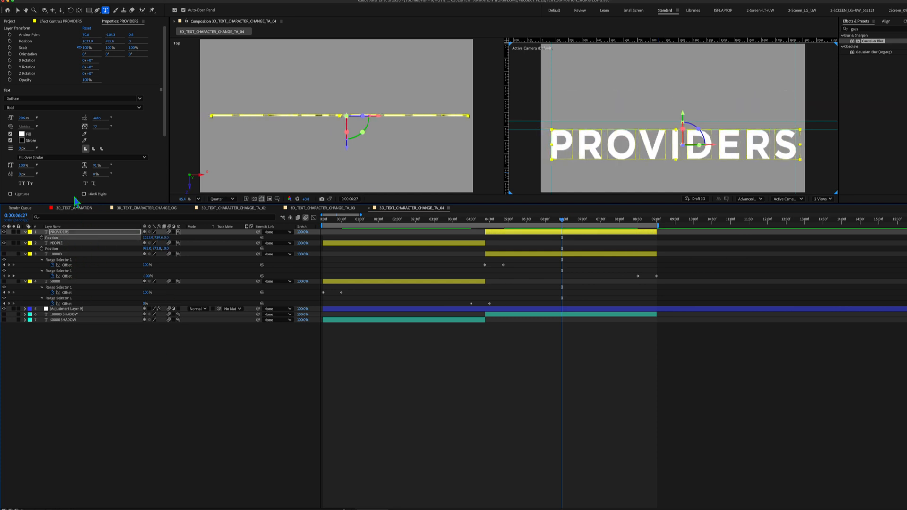
Shift the PEOPLE and PROVIDERS layers in time so PEOPLE starts at about 0:00:00:15, staggered after the number layers.
{"action": "left_click", "coordinate": [56, 243], "text": "super"}
{"action": "left_click_drag", "start_coordinate": [347, 244], "coordinate": [357, 247]}
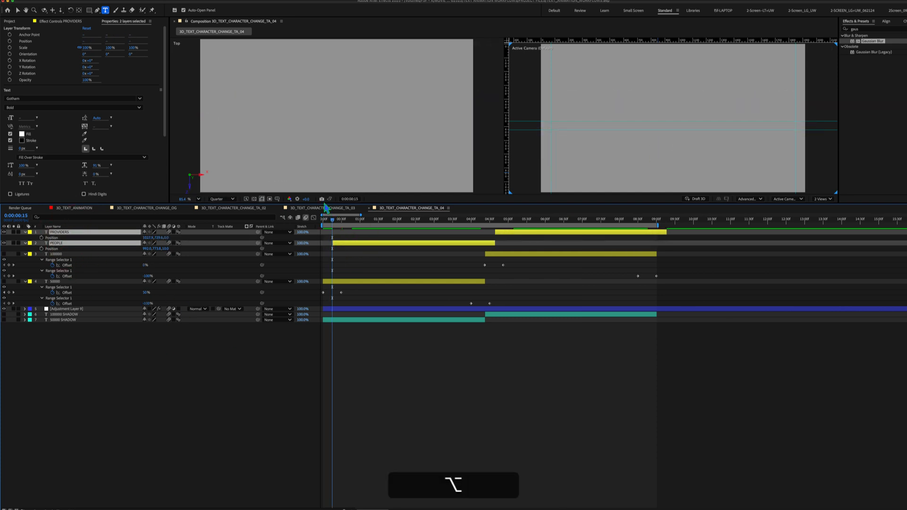
{"action": "key", "text": "alt+/"}
{"action": "key", "text": "="}
{"action": "key", "text": "="}
{"action": "key", "text": "="}
{"action": "key", "text": "alt+Page_Up"}
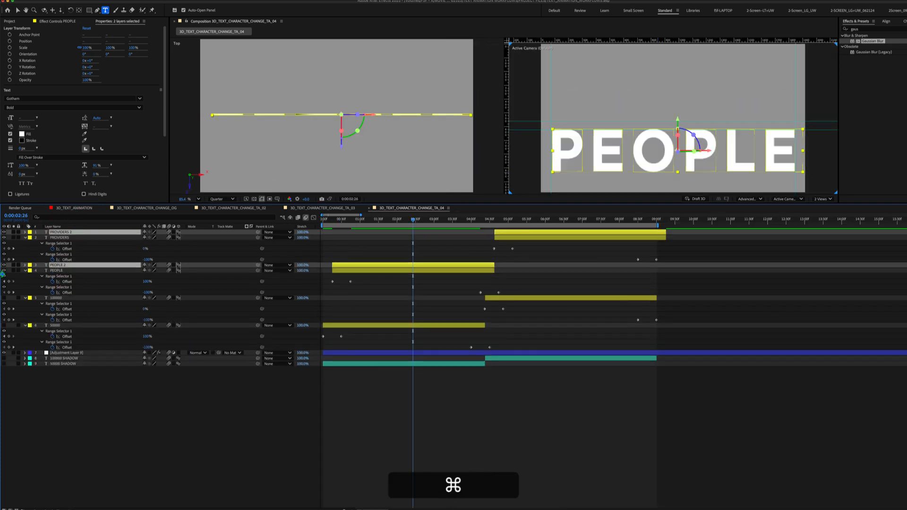
Give copies of the PEOPLE and PROVIDERS layers a black fill without stroke and move them below the adjustment layer.
{"action": "left_click", "coordinate": [21, 134]}
{"action": "key", "text": "Return"}
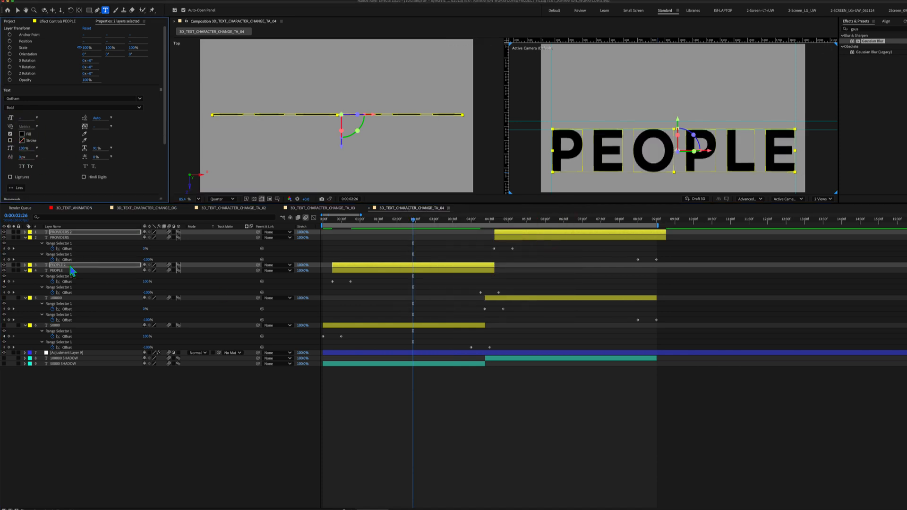
{"action": "left_click_drag", "start_coordinate": [70, 267], "coordinate": [85, 356]}
Rename the black text copies as PROVIDERS SHADOW and PEOPLE SHADOW.
{"action": "left_click", "coordinate": [78, 348]}
{"action": "key", "text": "Return"}
{"action": "key", "text": "Right"}
{"action": "key", "text": "BackSpace"}
{"action": "type", "text": "SHADOW"}
{"action": "key", "text": "Return"}
{"action": "left_click", "coordinate": [86, 353]}
{"action": "key", "text": "Return"}
{"action": "key", "text": "Right"}
{"action": "key", "text": "BackSpace"}
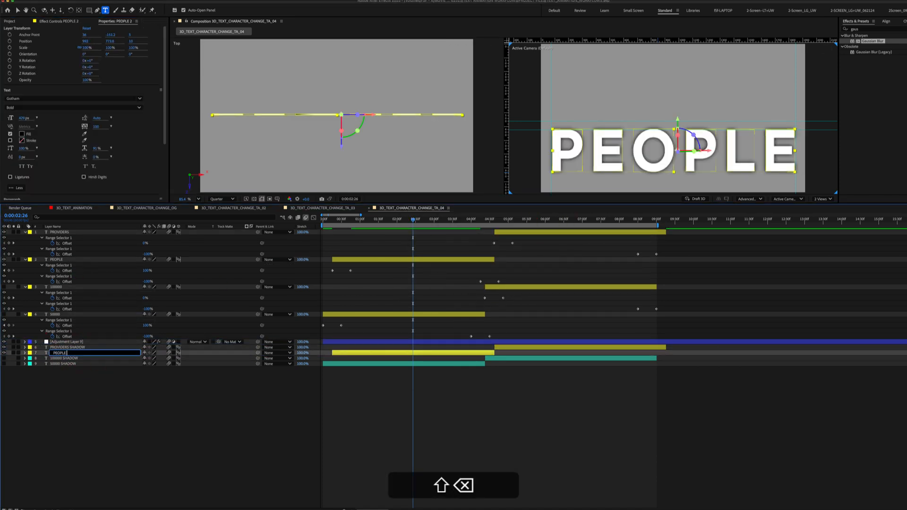
{"action": "type", "text": "SHADOW"}
{"action": "key", "text": "Return"}
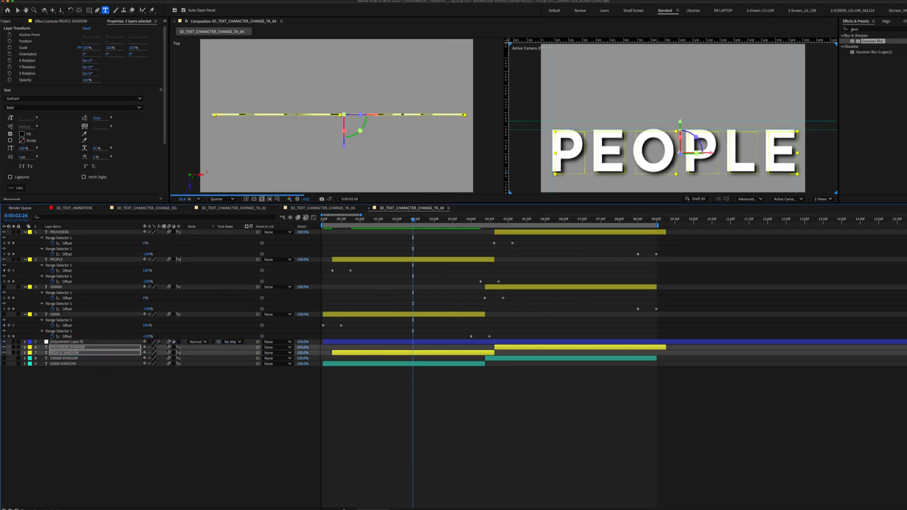
Preview the two-line animation to check the staggered rotation and the soft shadows.
{"action": "left_click", "coordinate": [192, 443]}
{"action": "key", "text": "space"}
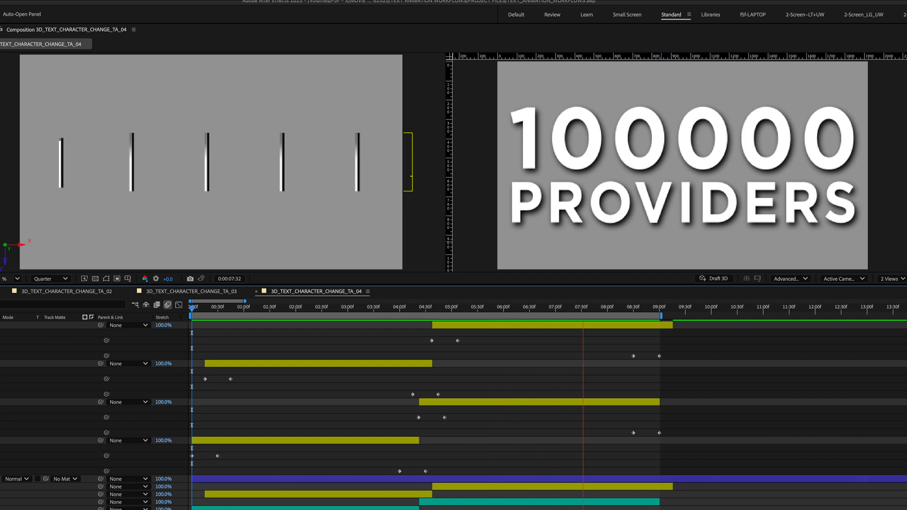
{"action": "key", "text": "space"}
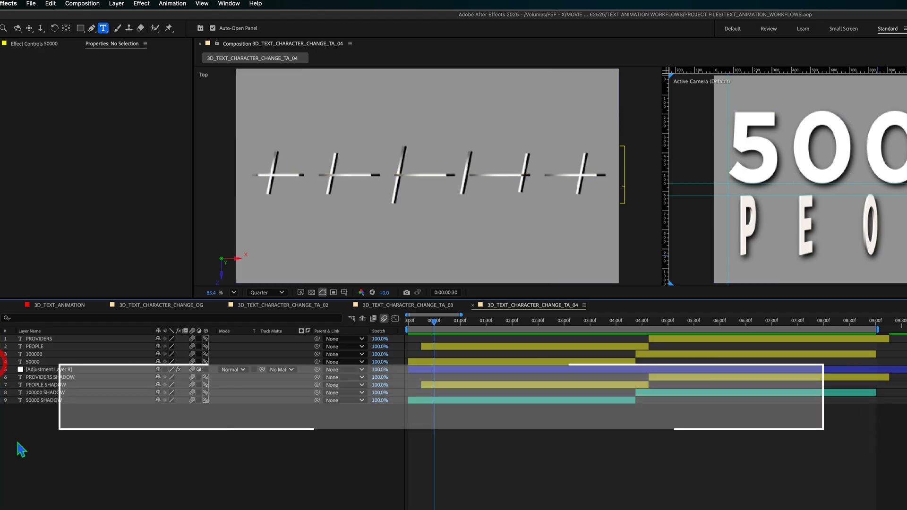
Save the 50000 layer's INTRO Y ROTATION animator as the animation preset INTRO Y ROTATE.ffx in User Presets.
{"action": "left_click", "coordinate": [36, 361]}
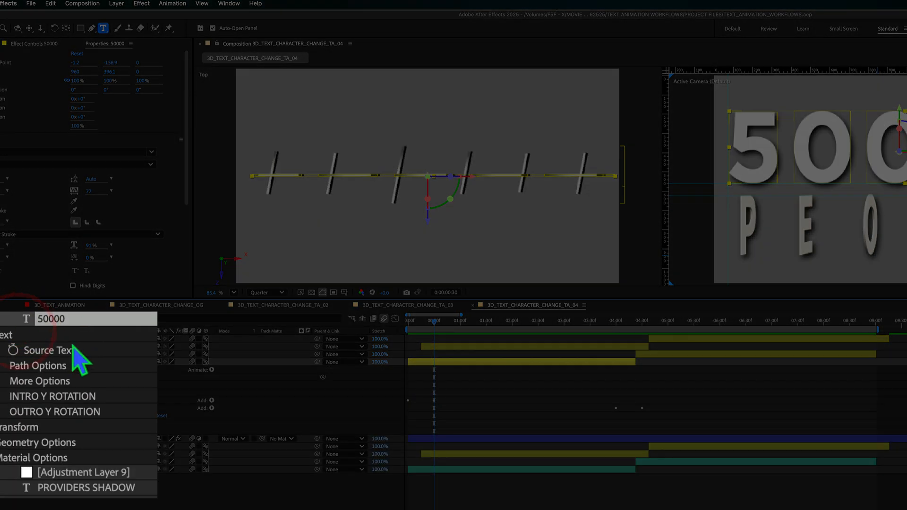
{"action": "left_click", "coordinate": [41, 395]}
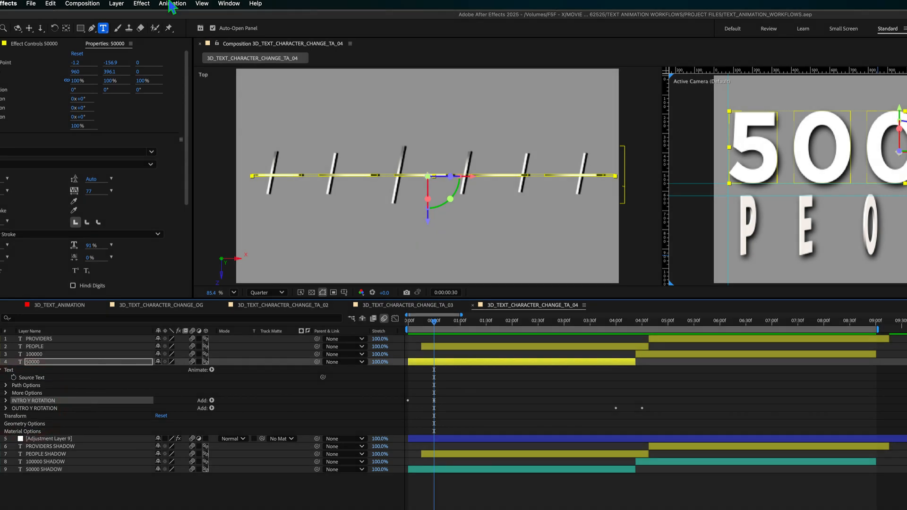
{"action": "left_click", "coordinate": [172, 4]}
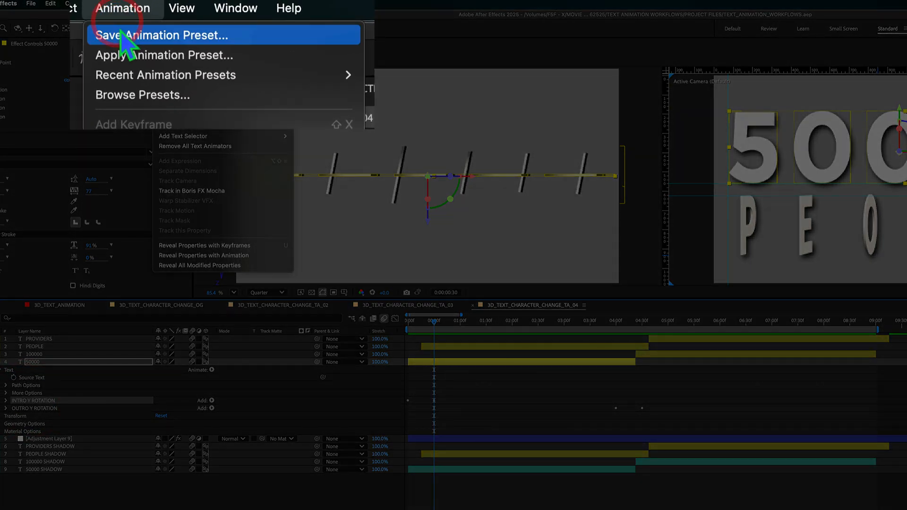
{"action": "left_click", "coordinate": [124, 36]}
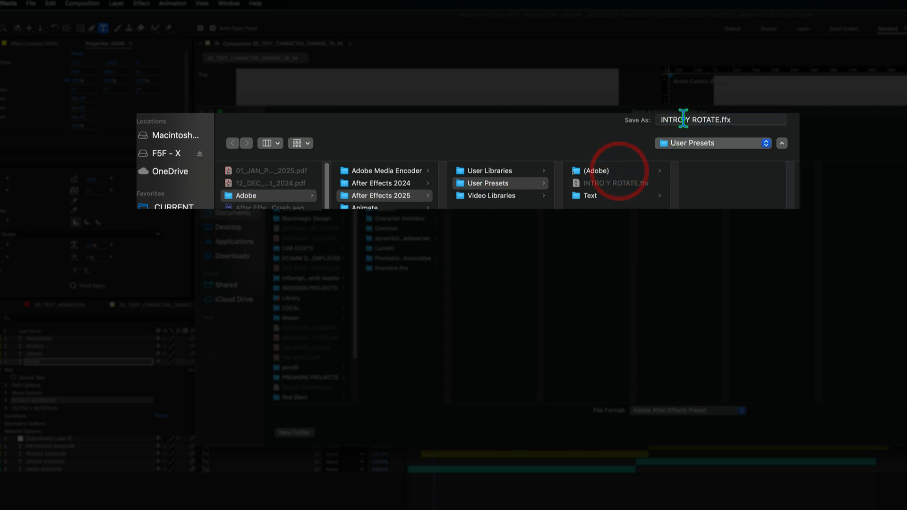
{"action": "left_click", "coordinate": [602, 198]}
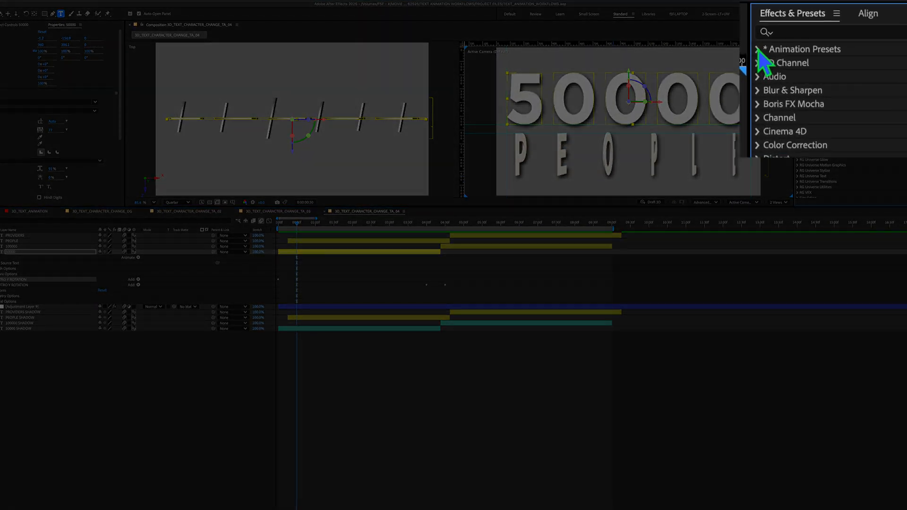
Browse the User Presets and their Text folder for the saved INTRO Y ROTATE and HeatWave_Blended animation presets.
{"action": "left_click", "coordinate": [757, 49]}
{"action": "left_click", "coordinate": [771, 77]}
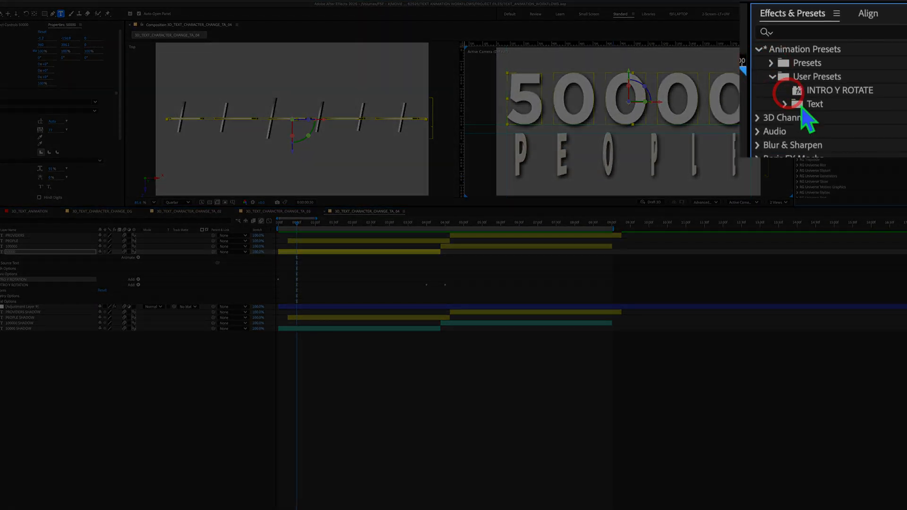
{"action": "left_click", "coordinate": [819, 92]}
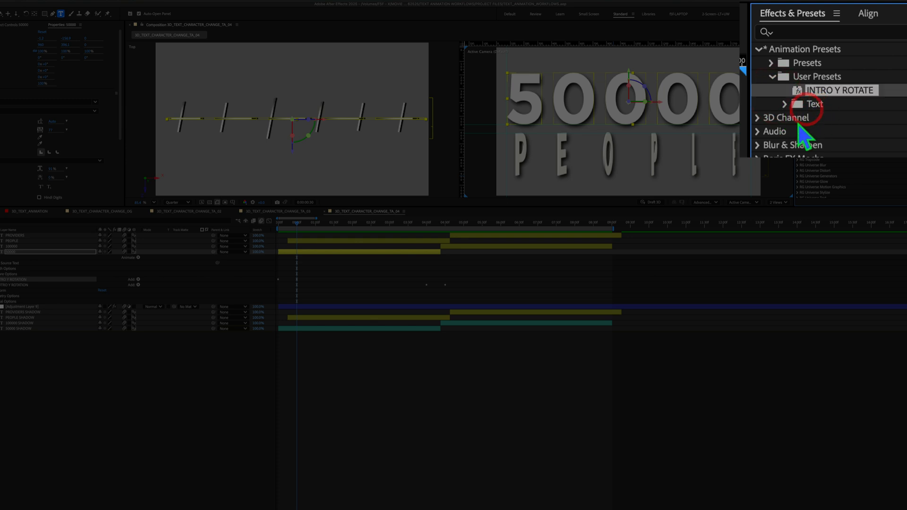
{"action": "left_click", "coordinate": [786, 105]}
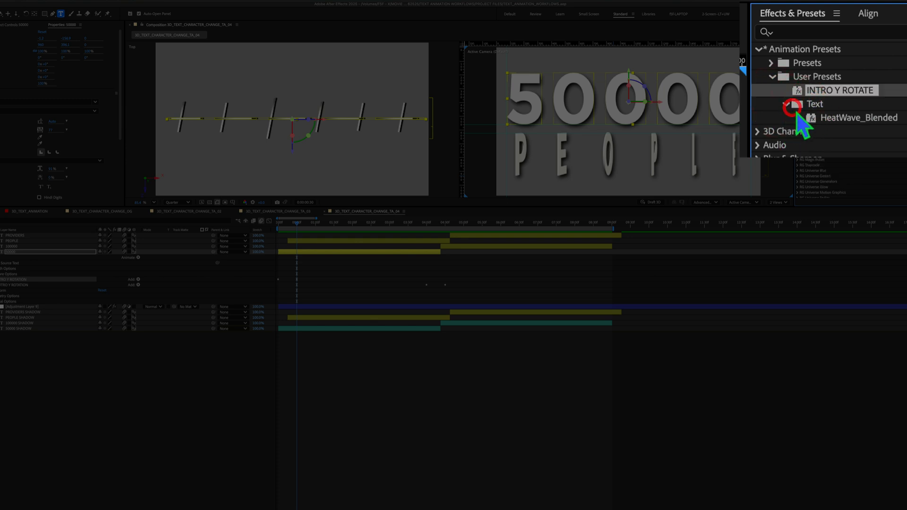
{"action": "left_click", "coordinate": [857, 119]}
Paste two ambient lights at the top of the layer stack and preview the animation from the start.
{"action": "key", "text": "super+v"}
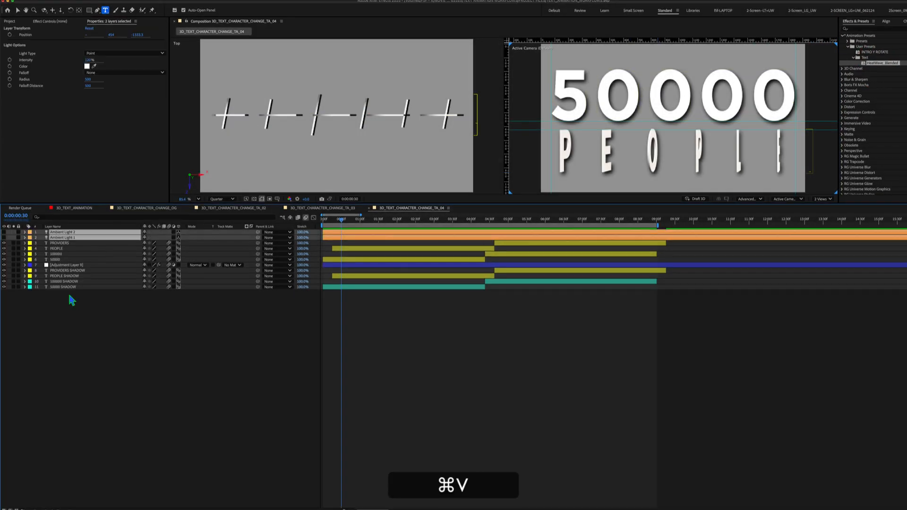
{"action": "key", "text": "shift"}
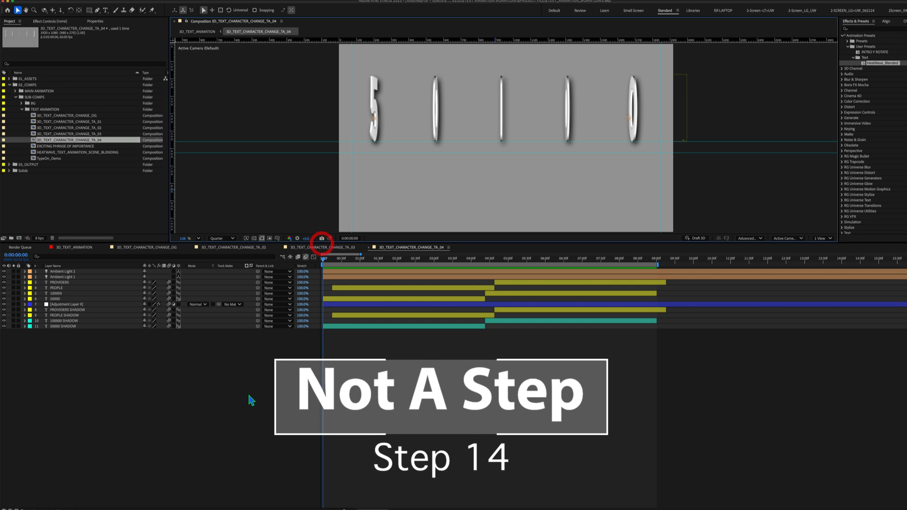
{"action": "left_click", "coordinate": [249, 393]}
{"action": "key", "text": "space"}
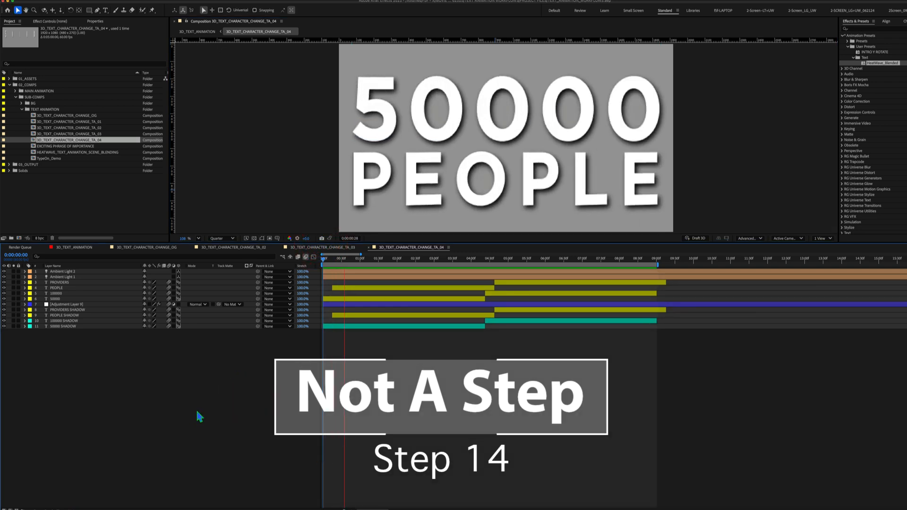